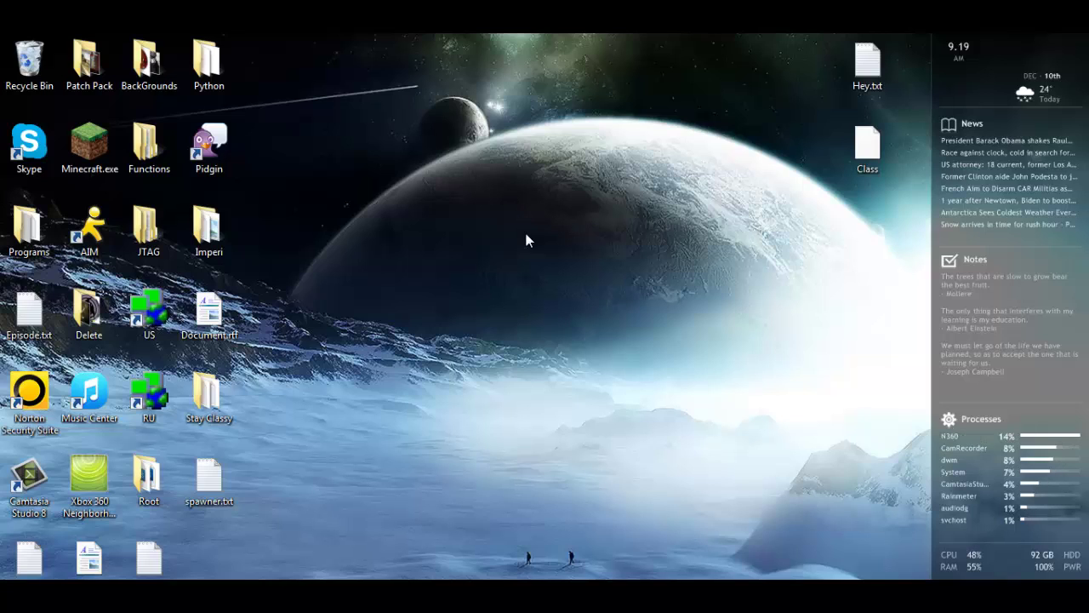
Try to delete the folder fa1a3adb09f2123b30f041 from Local Disk (C:), then cancel the deletion.
{"action": "key", "text": "alt+Tab"}
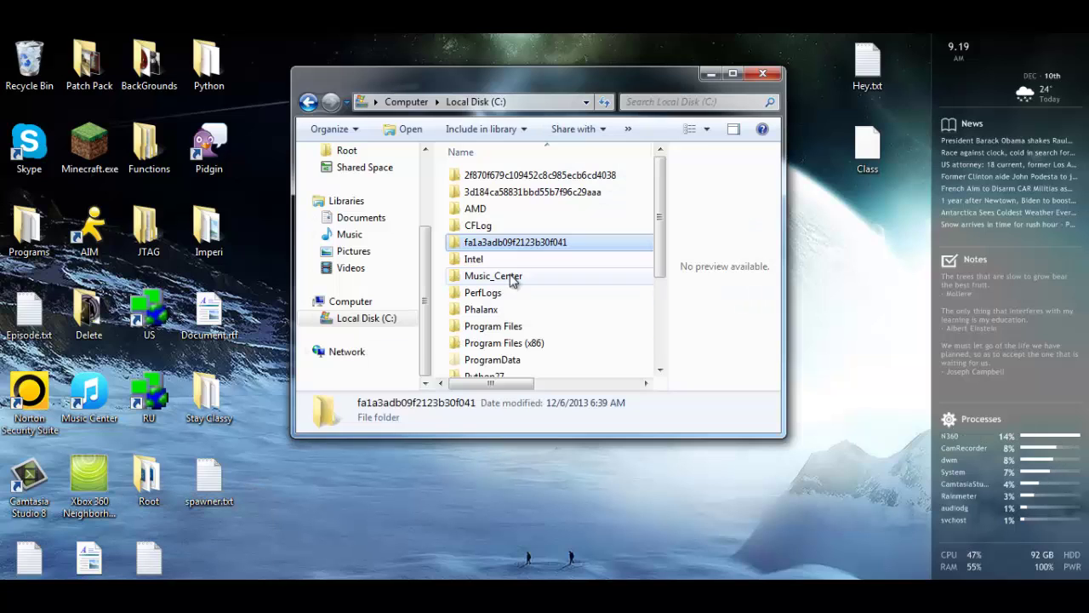
{"action": "right_click", "coordinate": [529, 247]}
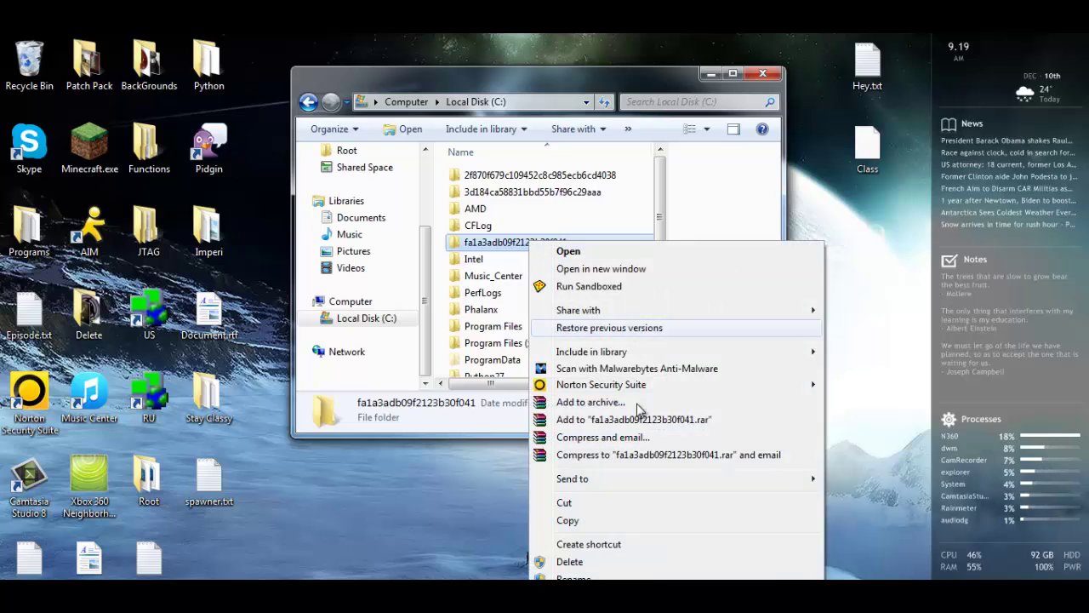
{"action": "left_click", "coordinate": [570, 561]}
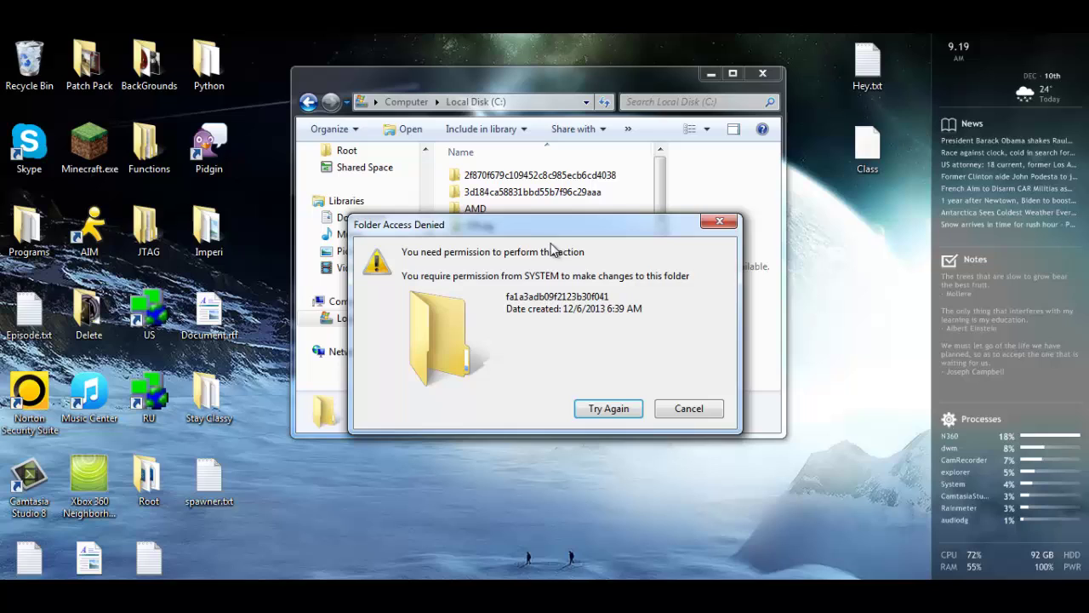
{"action": "left_click_drag", "start_coordinate": [513, 234], "coordinate": [528, 225]}
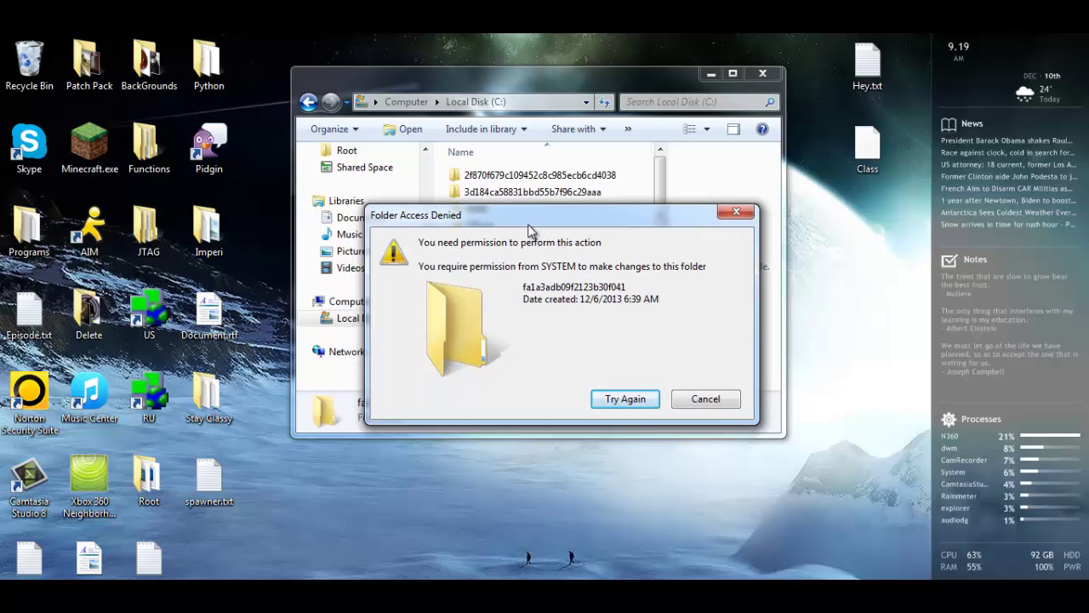
{"action": "left_click", "coordinate": [706, 398]}
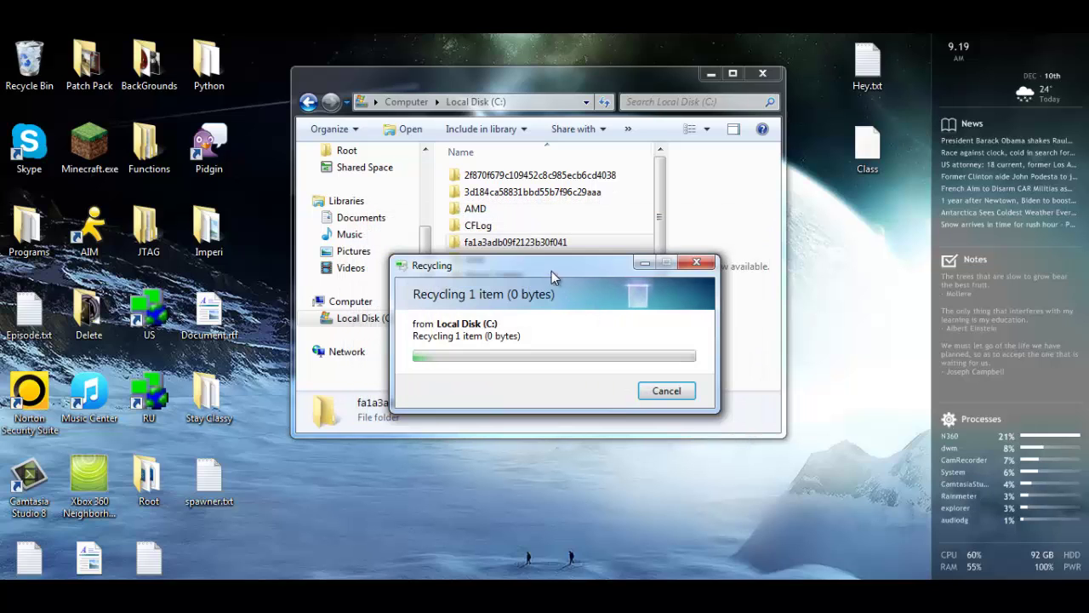
{"action": "left_click_drag", "start_coordinate": [538, 91], "coordinate": [770, 253]}
{"action": "left_click_drag", "start_coordinate": [759, 210], "coordinate": [507, 119]}
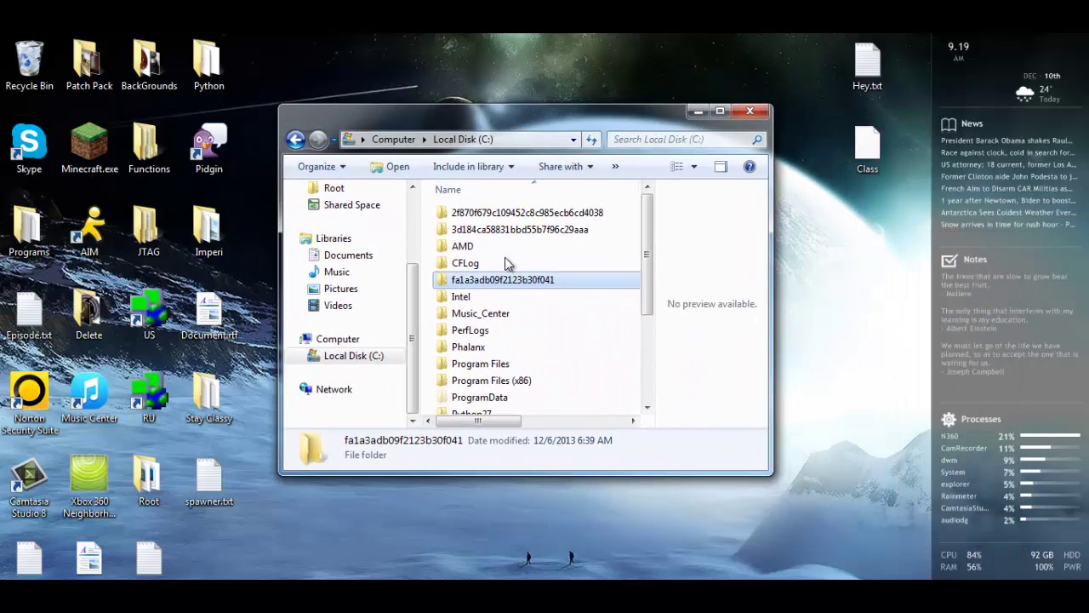
{"action": "scroll", "coordinate": [506, 289], "scroll_direction": "down", "scroll_amount": 1}
{"action": "scroll", "coordinate": [507, 291], "scroll_direction": "up", "scroll_amount": 1}
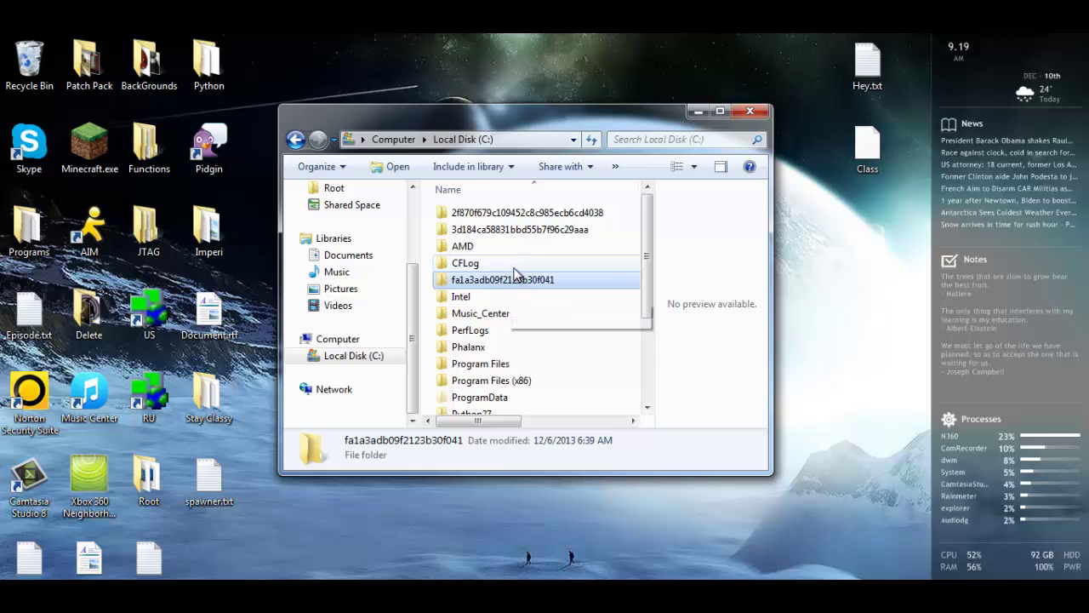
{"action": "right_click", "coordinate": [514, 286]}
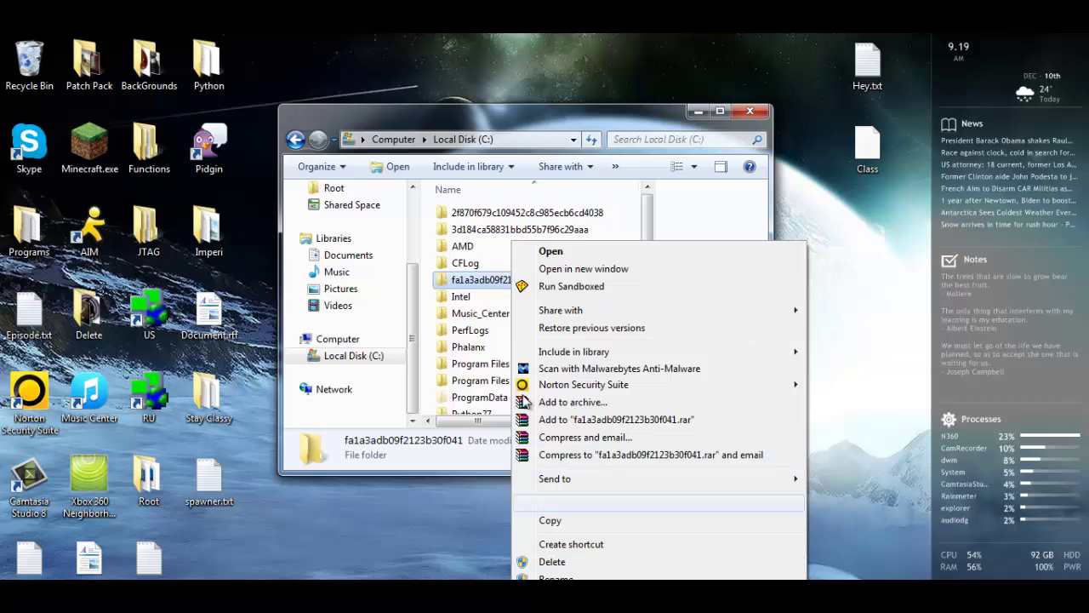
{"action": "left_click", "coordinate": [482, 287]}
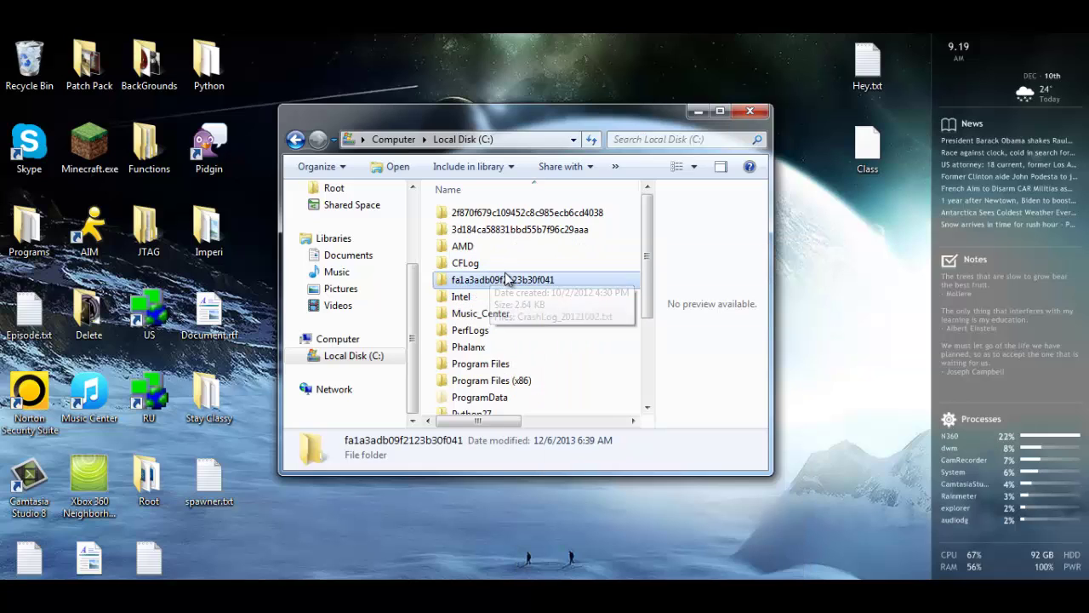
{"action": "left_click", "coordinate": [516, 213]}
{"action": "left_click", "coordinate": [518, 232]}
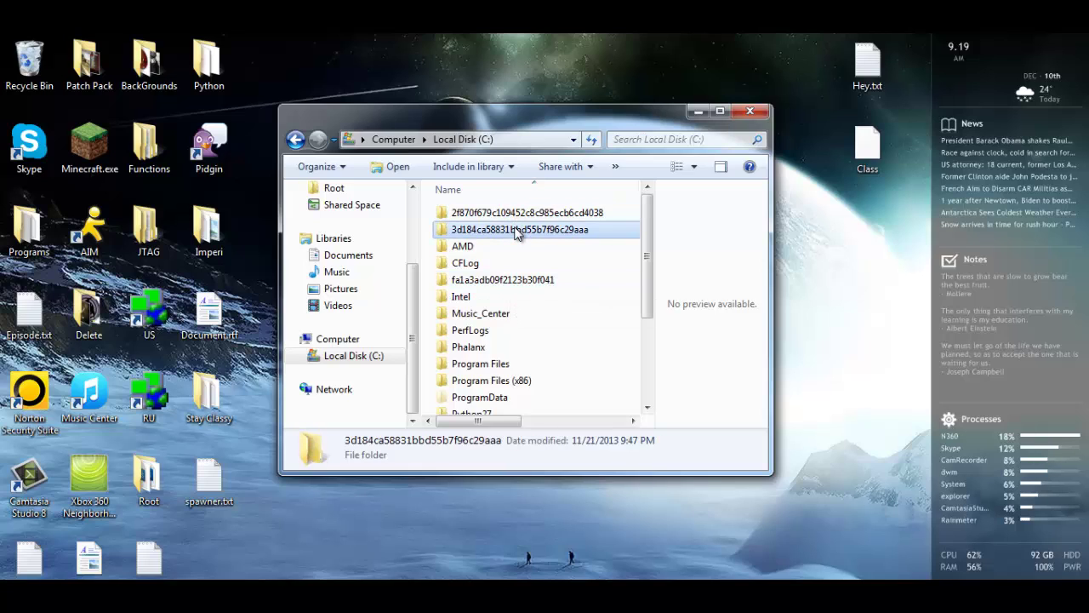
{"action": "left_click", "coordinate": [514, 281]}
{"action": "scroll", "coordinate": [518, 307], "scroll_direction": "down", "scroll_amount": 3}
{"action": "scroll", "coordinate": [514, 315], "scroll_direction": "up", "scroll_amount": 3}
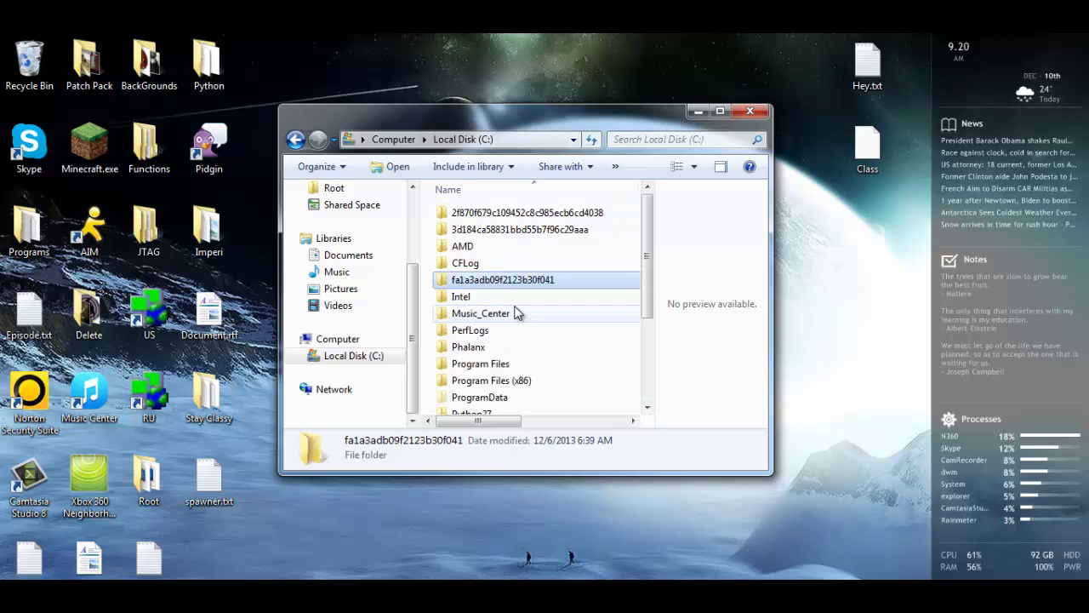
{"action": "left_click", "coordinate": [516, 230]}
{"action": "left_click", "coordinate": [517, 213]}
{"action": "left_click", "coordinate": [517, 230]}
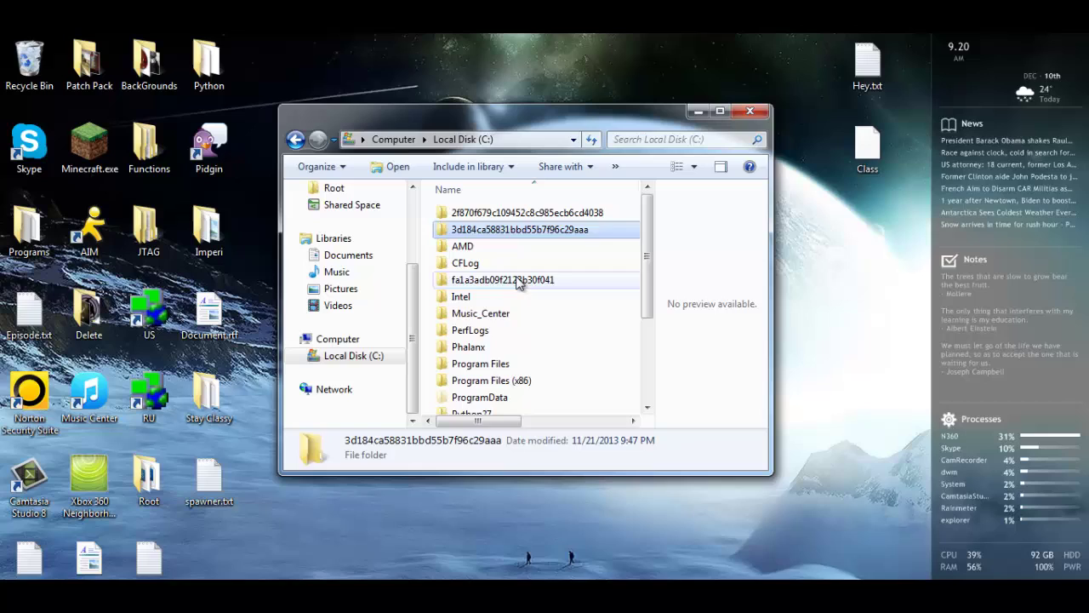
{"action": "left_click", "coordinate": [518, 281]}
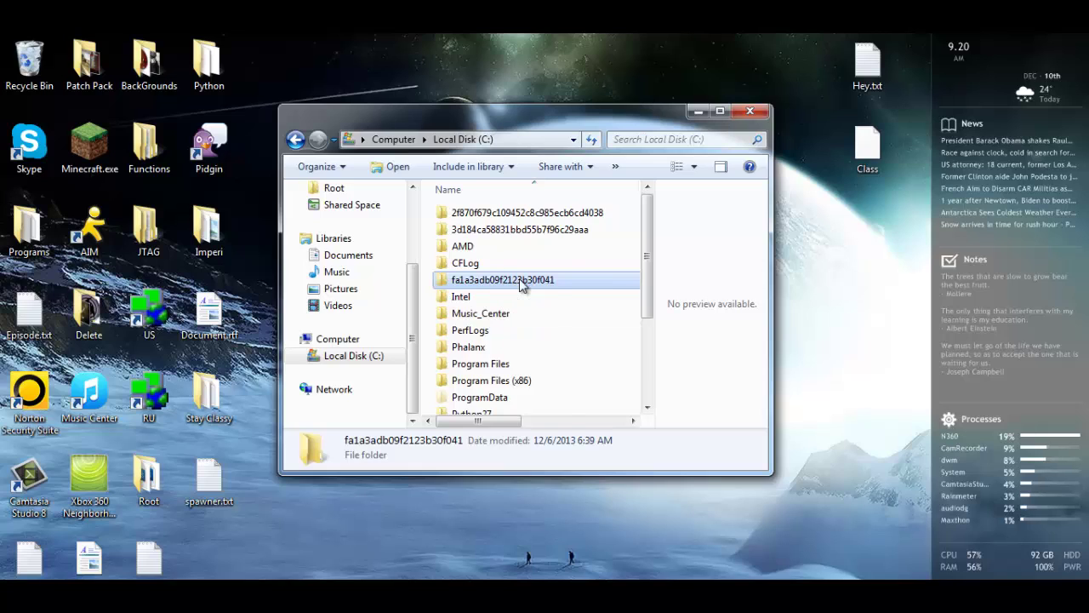
Open the security properties of the folder fa1a3adb09f2123b30f041 and continue as administrator to its permissions.
{"action": "right_click", "coordinate": [516, 283]}
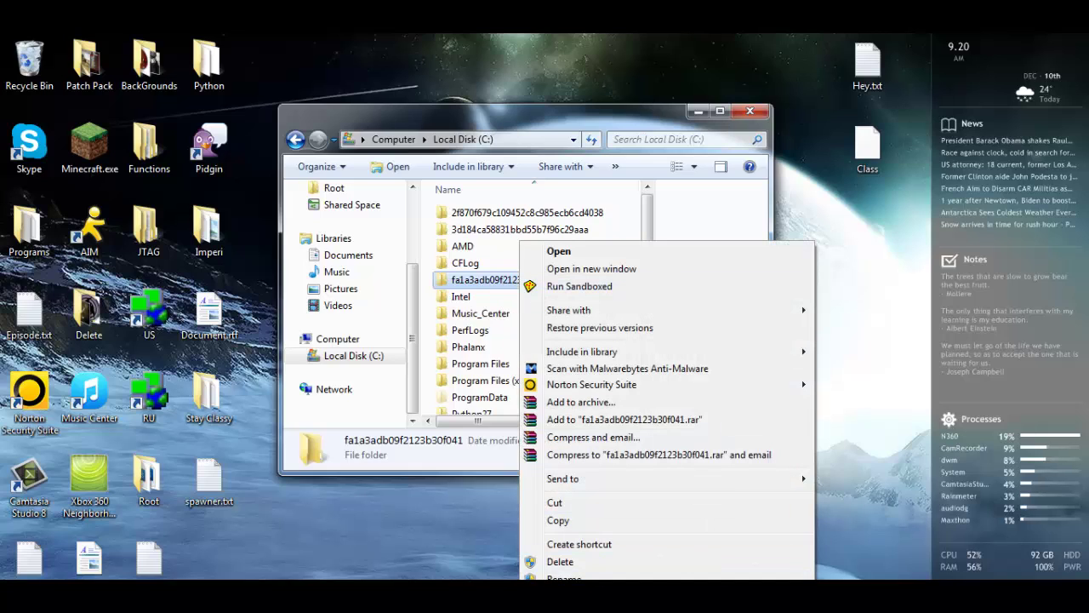
{"action": "key", "text": "r"}
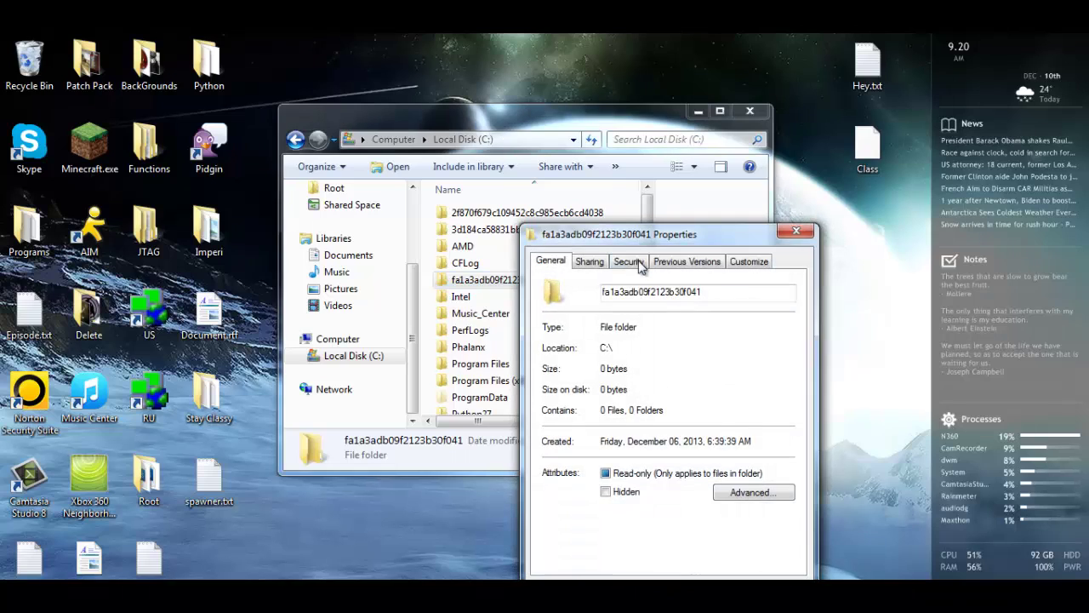
{"action": "left_click_drag", "start_coordinate": [640, 238], "coordinate": [664, 180]}
{"action": "left_click", "coordinate": [653, 203]}
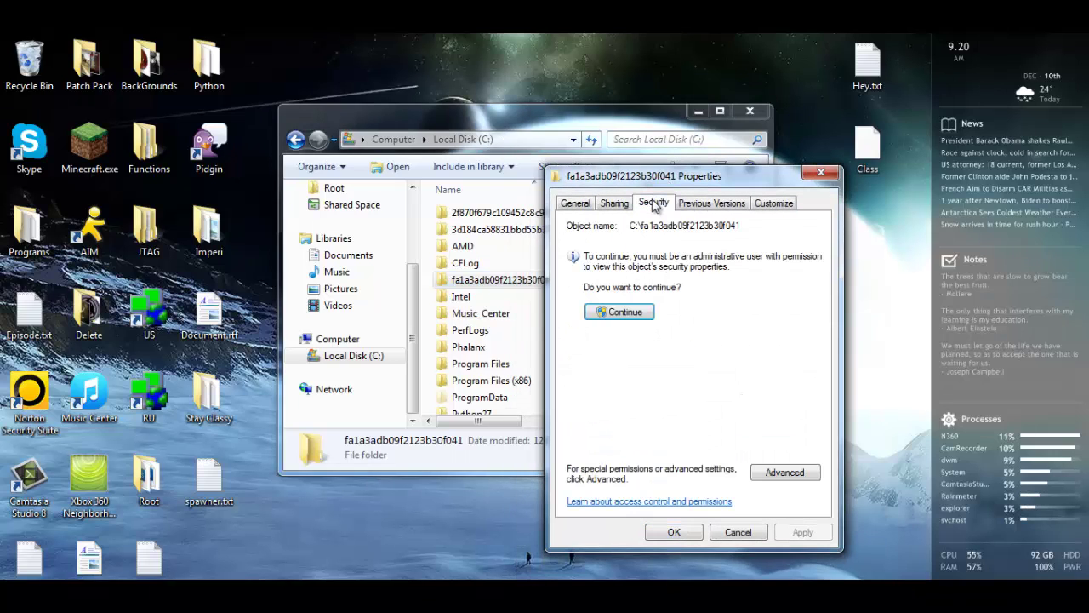
{"action": "left_click", "coordinate": [621, 312]}
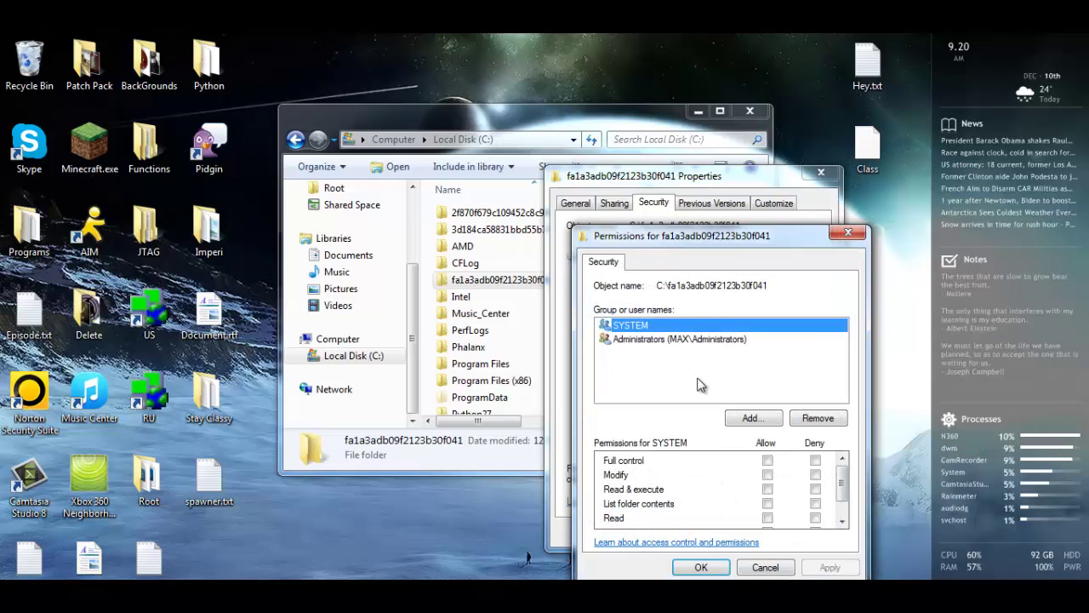
Remove the SYSTEM and Administrators entries from the folder's permissions, apply the removal, and close the folder's properties.
{"action": "left_click", "coordinate": [650, 340]}
{"action": "left_click", "coordinate": [642, 327]}
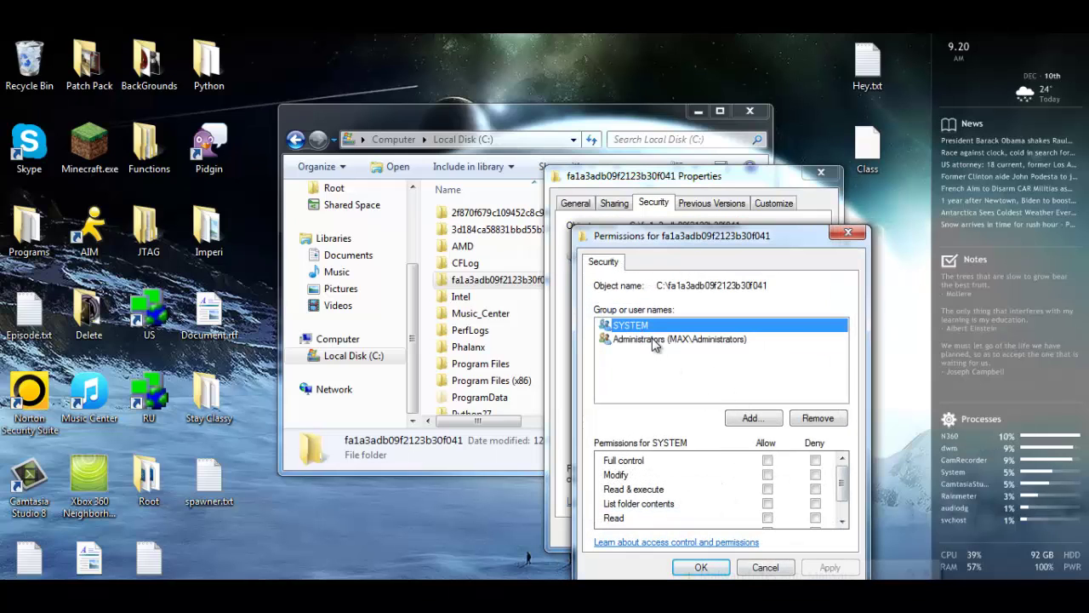
{"action": "left_click", "coordinate": [652, 338]}
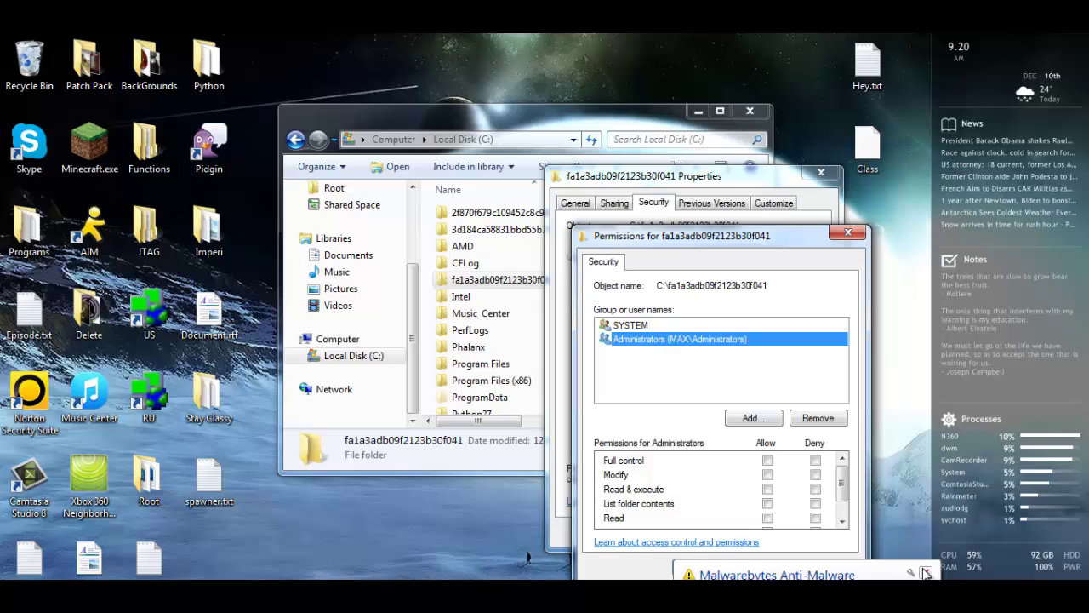
{"action": "left_click", "coordinate": [651, 338]}
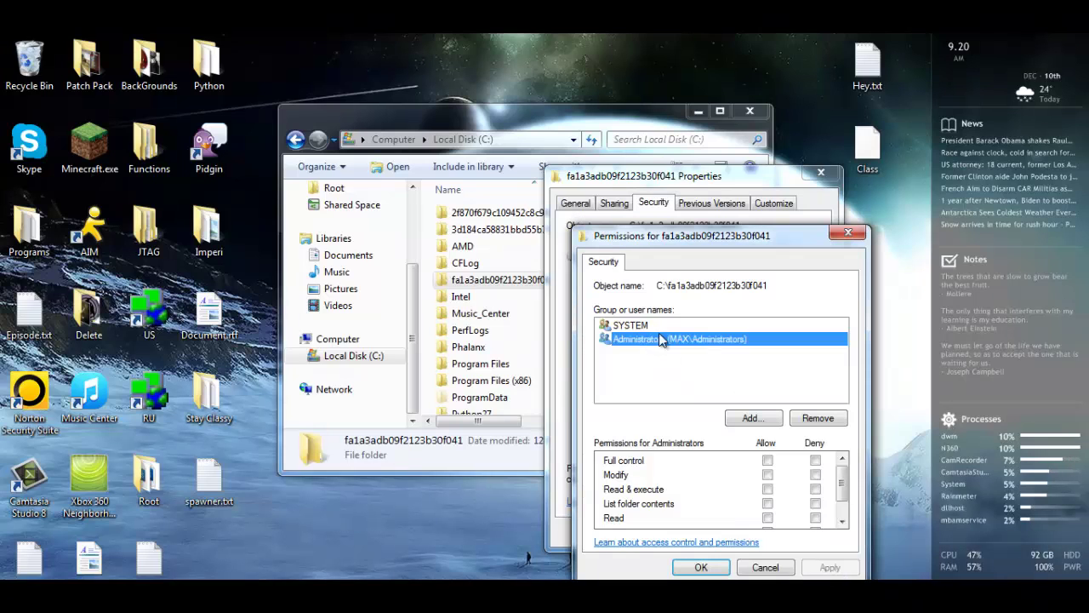
{"action": "left_click", "coordinate": [637, 329]}
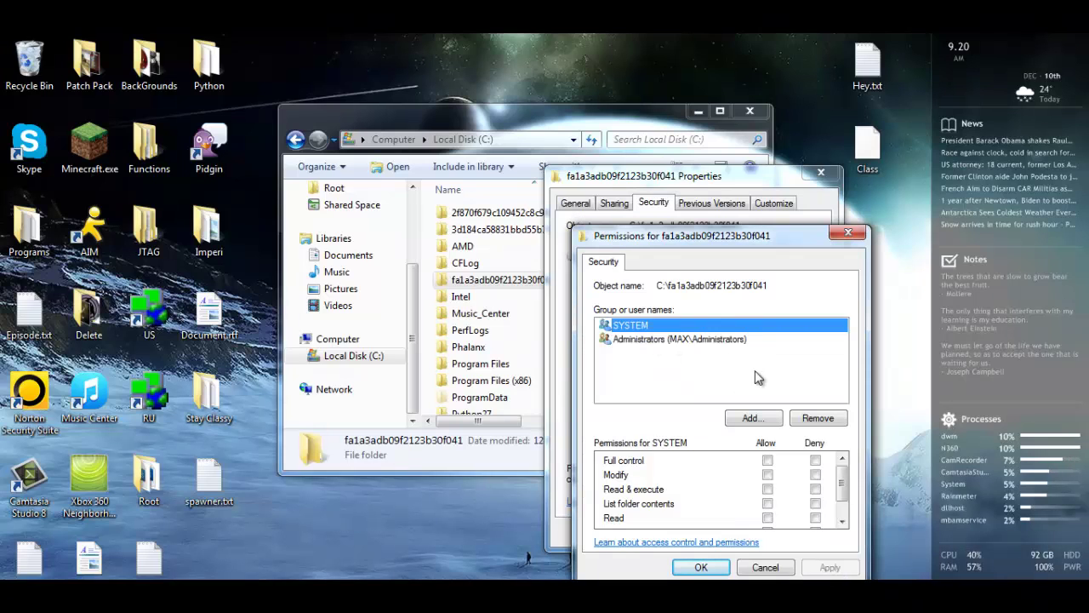
{"action": "left_click", "coordinate": [819, 420]}
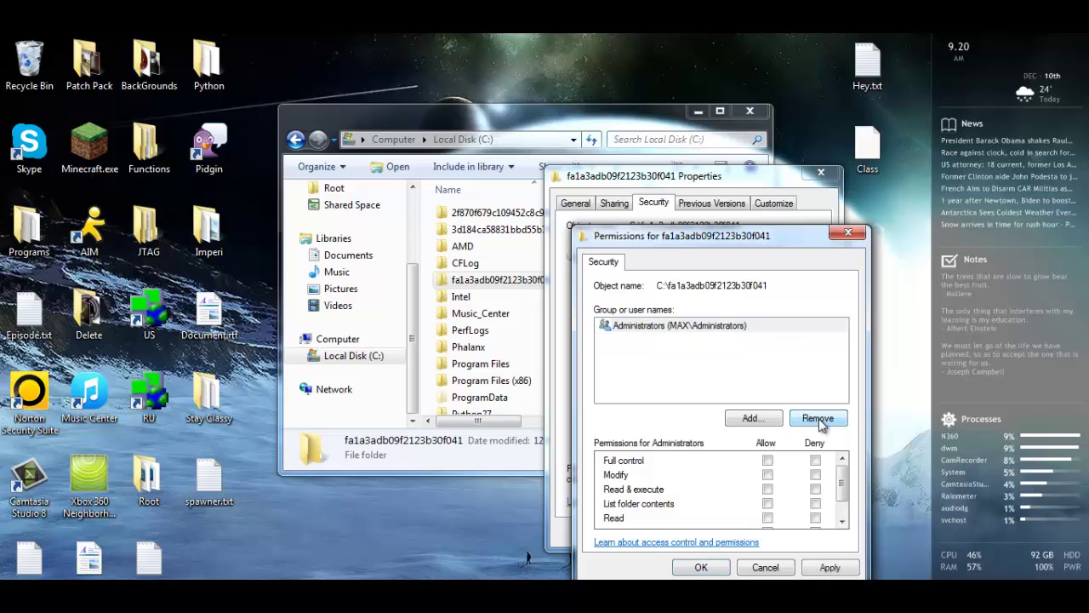
{"action": "left_click", "coordinate": [817, 420]}
{"action": "left_click", "coordinate": [830, 567]}
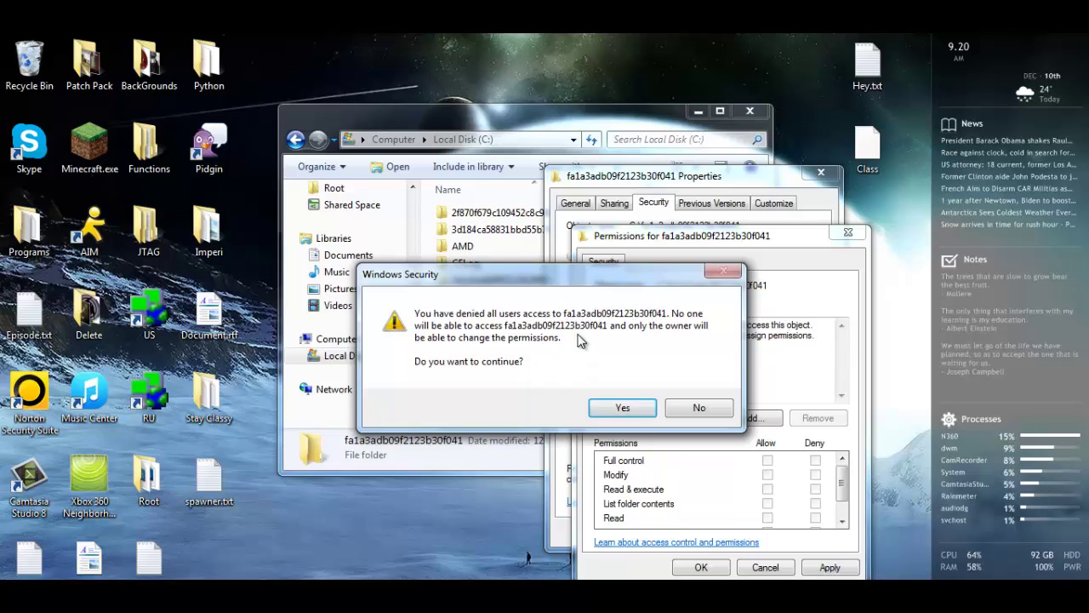
{"action": "left_click", "coordinate": [623, 409]}
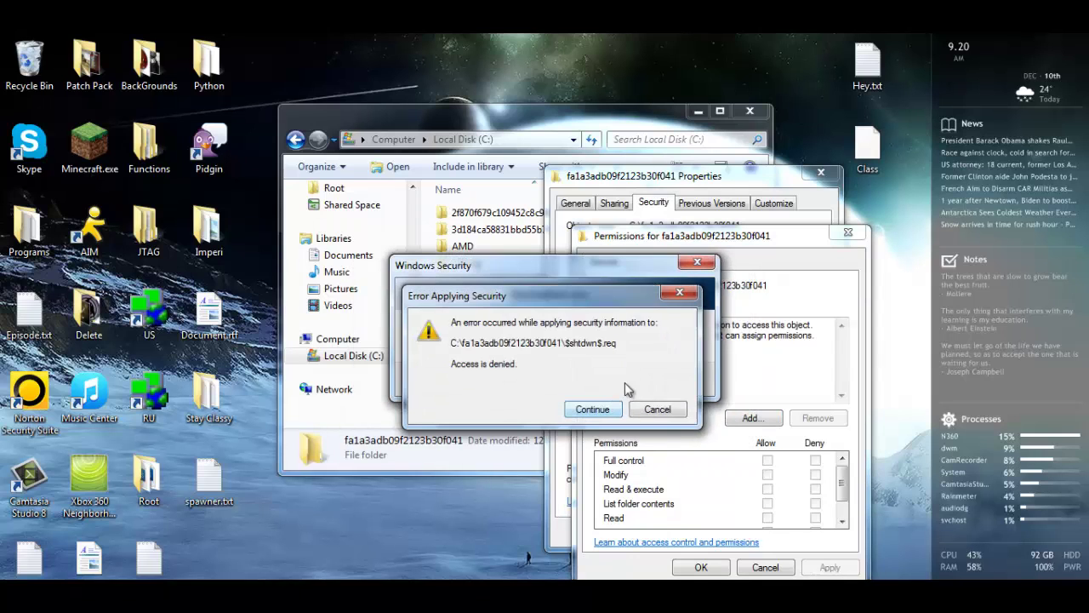
{"action": "left_click", "coordinate": [663, 409]}
{"action": "left_click", "coordinate": [698, 404]}
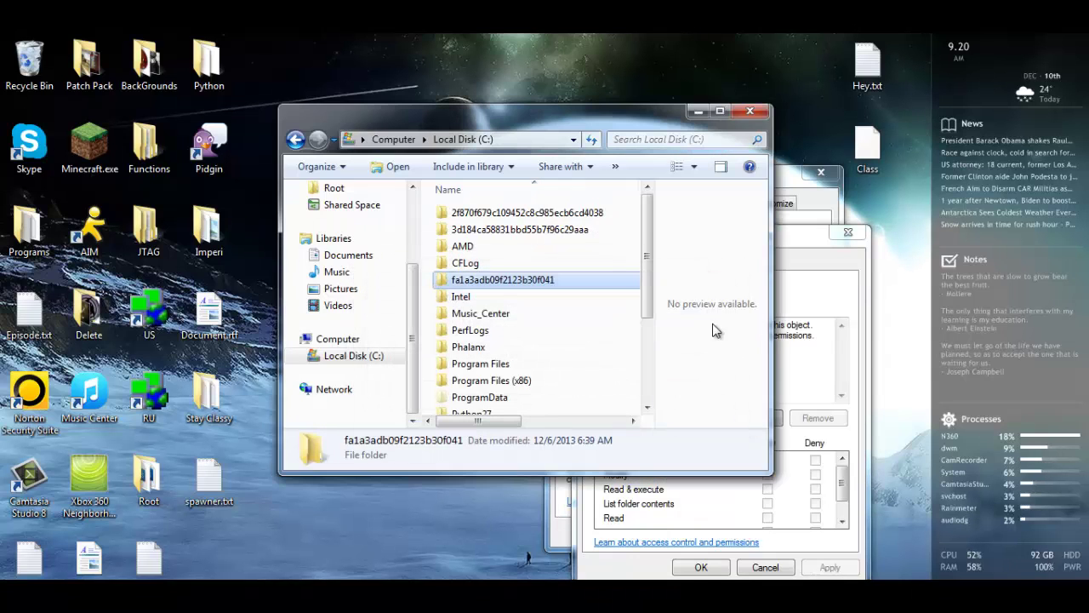
{"action": "left_click", "coordinate": [821, 234]}
{"action": "key", "text": "Escape"}
{"action": "key", "text": "Escape"}
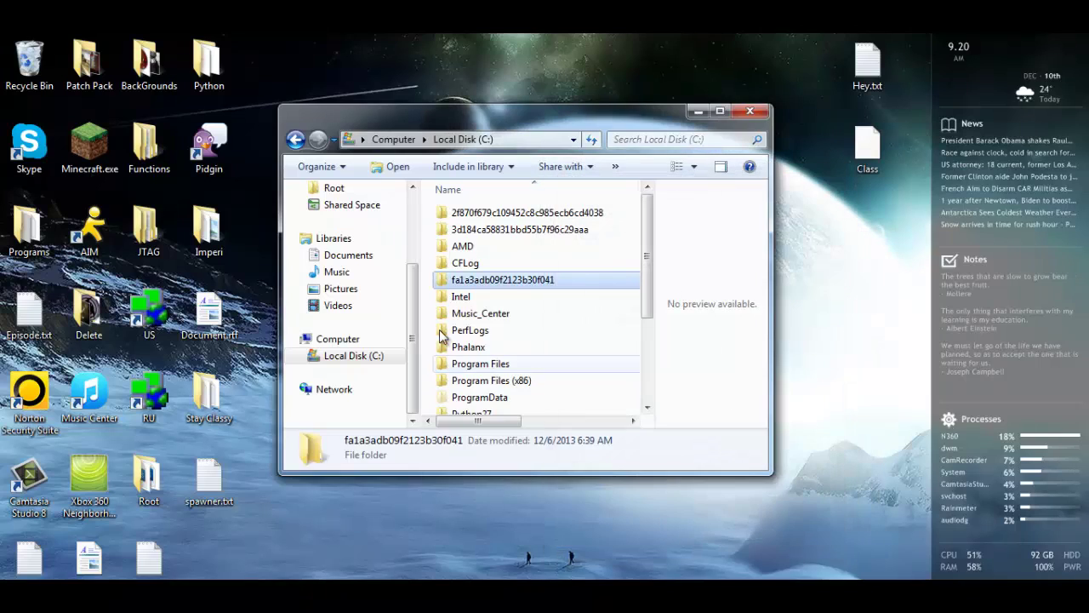
Reopen the security properties of fa1a3adb09f2123b30f041 and continue as administrator to its owner settings.
{"action": "right_click", "coordinate": [501, 286]}
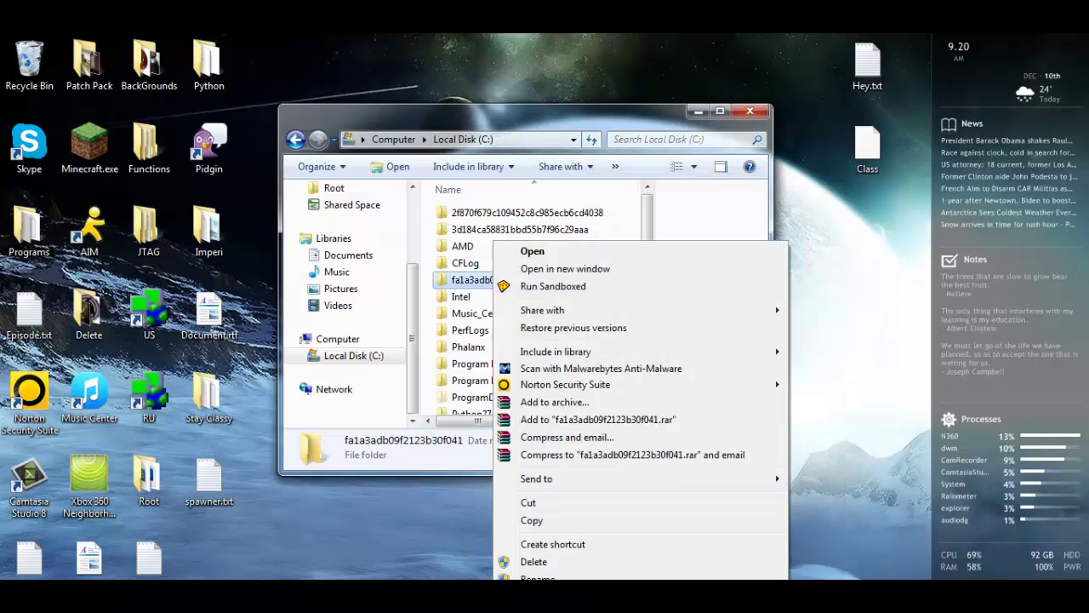
{"action": "left_click", "coordinate": [544, 574]}
{"action": "left_click", "coordinate": [613, 257]}
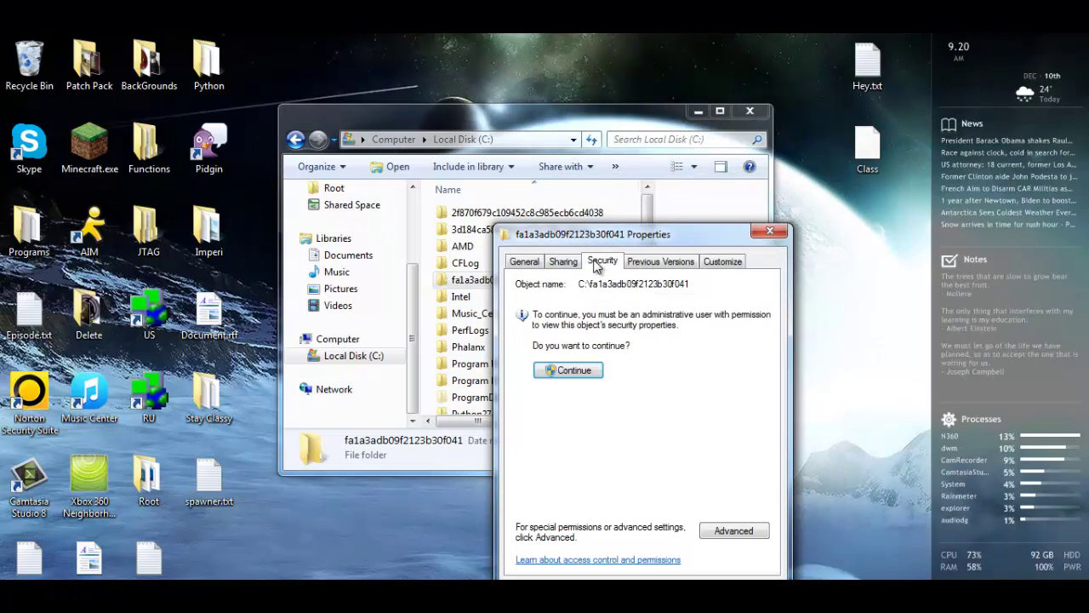
{"action": "left_click", "coordinate": [575, 370]}
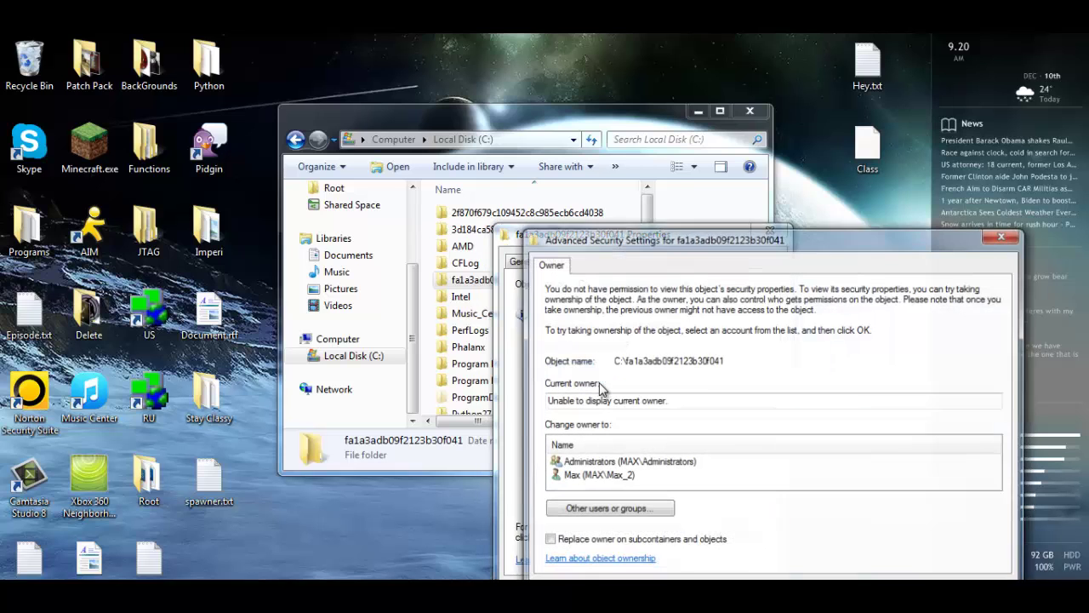
{"action": "left_click_drag", "start_coordinate": [679, 240], "coordinate": [639, 170]}
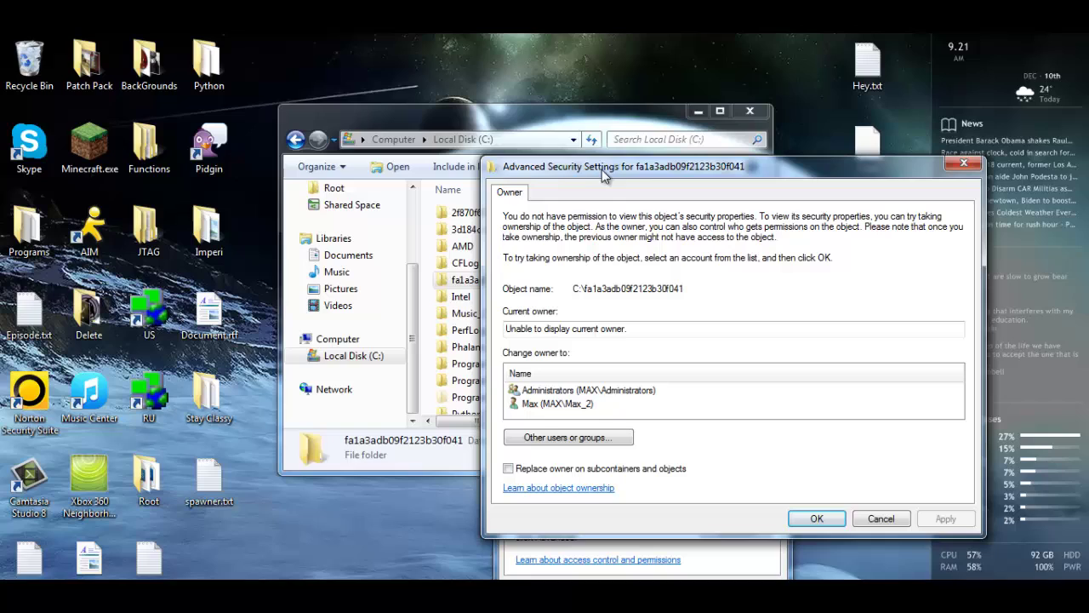
Make the personal user account the folder's owner, including subcontainers and objects, and accept replacing the permissions with Full Control.
{"action": "left_click", "coordinate": [549, 406]}
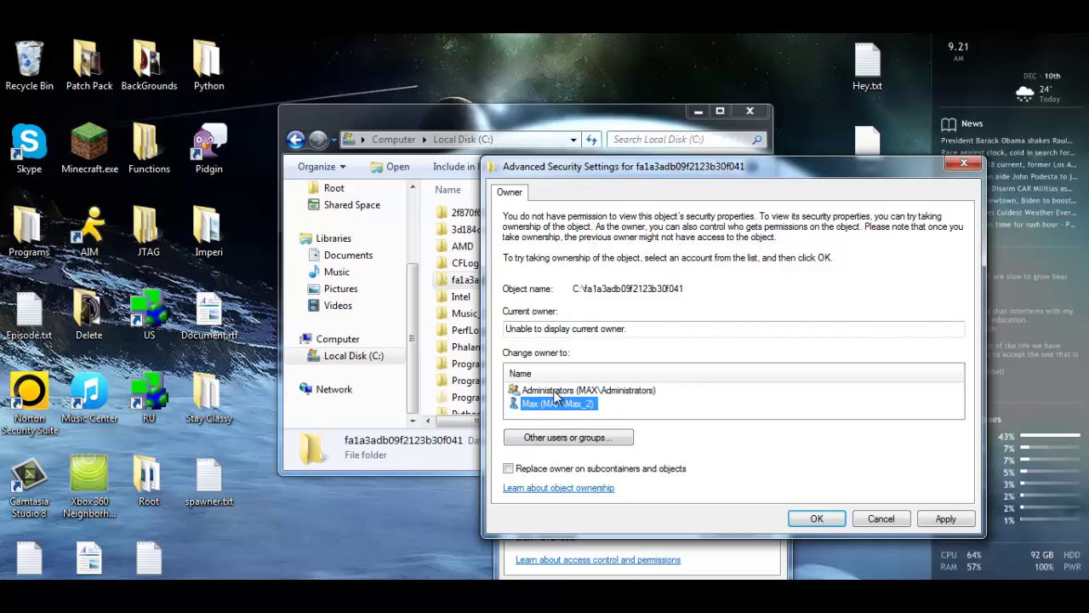
{"action": "left_click", "coordinate": [509, 469]}
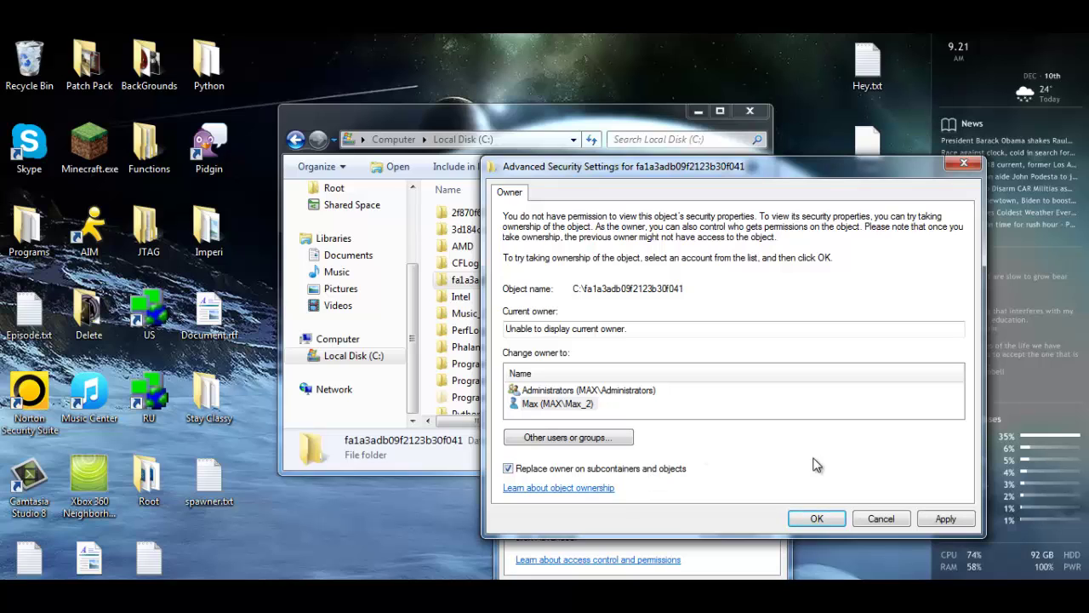
{"action": "left_click", "coordinate": [945, 519]}
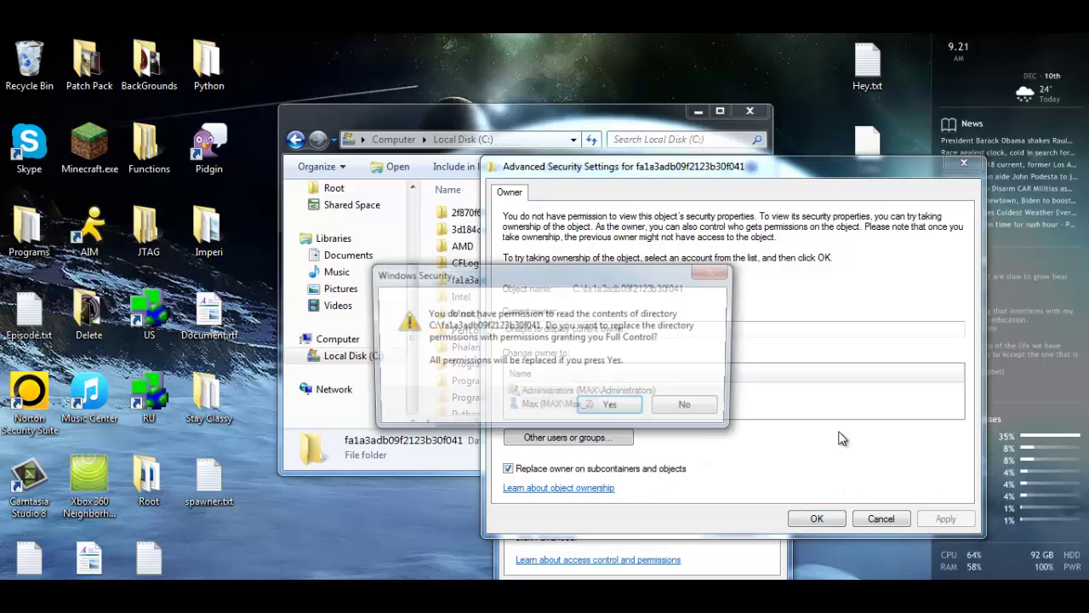
{"action": "left_click", "coordinate": [607, 410]}
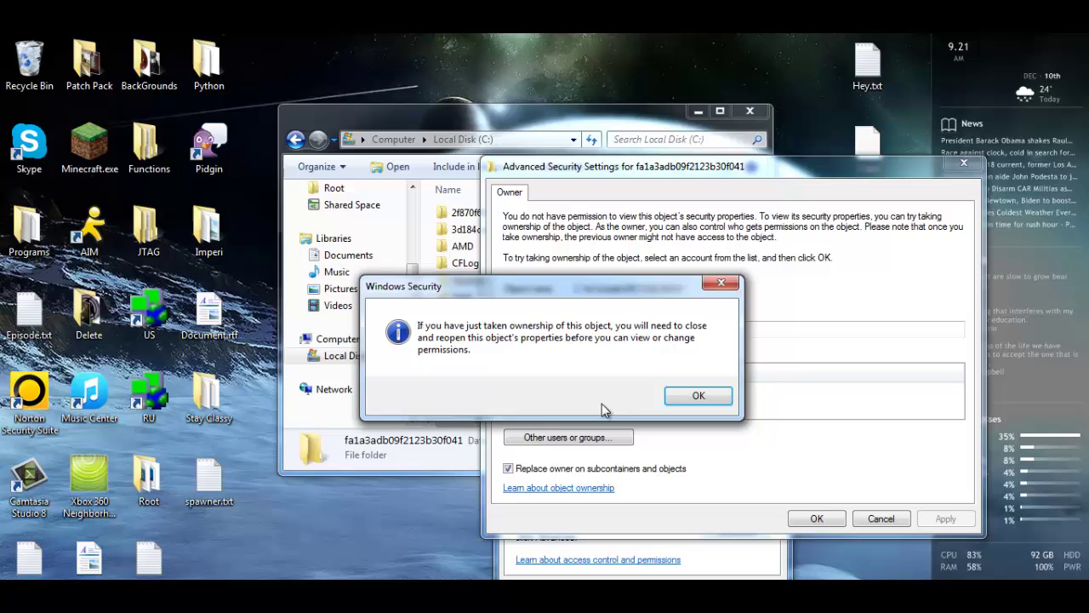
{"action": "left_click", "coordinate": [698, 397]}
{"action": "left_click", "coordinate": [964, 163]}
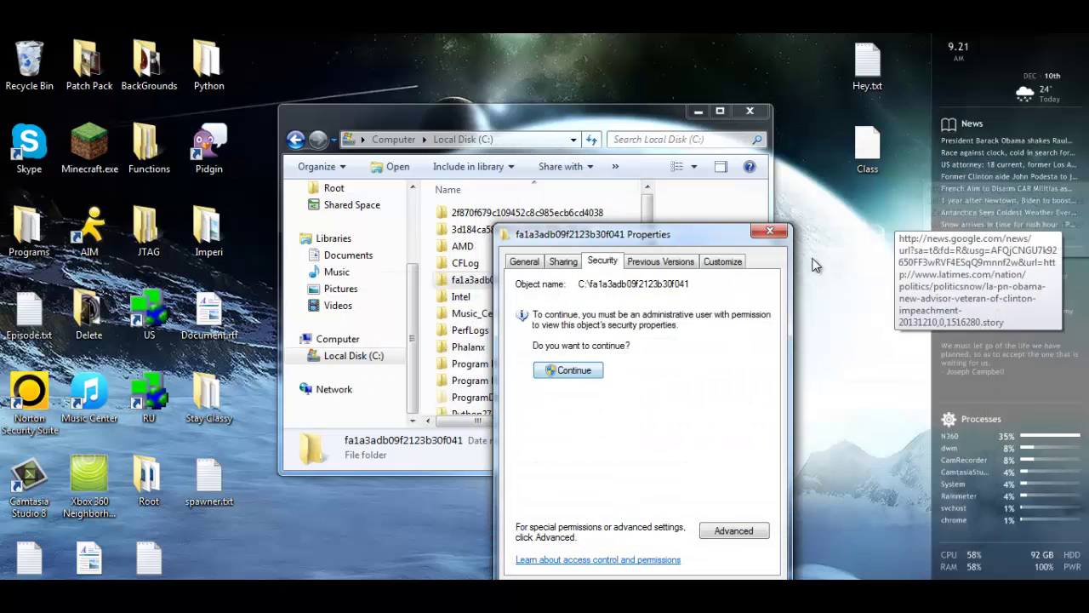
Close and reopen the security properties of fa1a3adb09f2123b30f041, and open its advanced permission entries for changing.
{"action": "left_click", "coordinate": [771, 230]}
{"action": "right_click", "coordinate": [498, 281]}
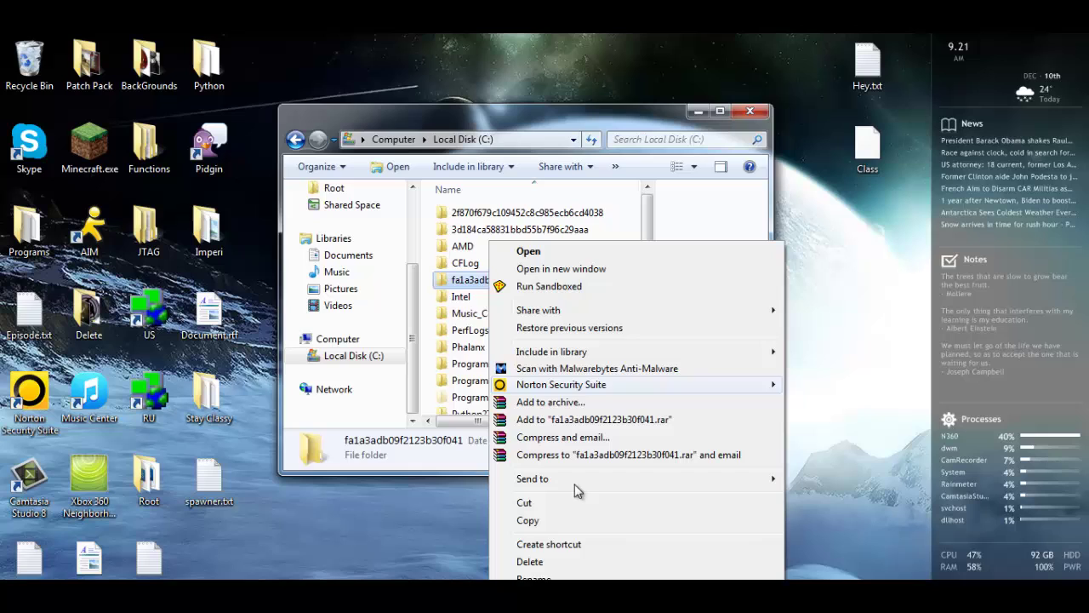
{"action": "key", "text": "r"}
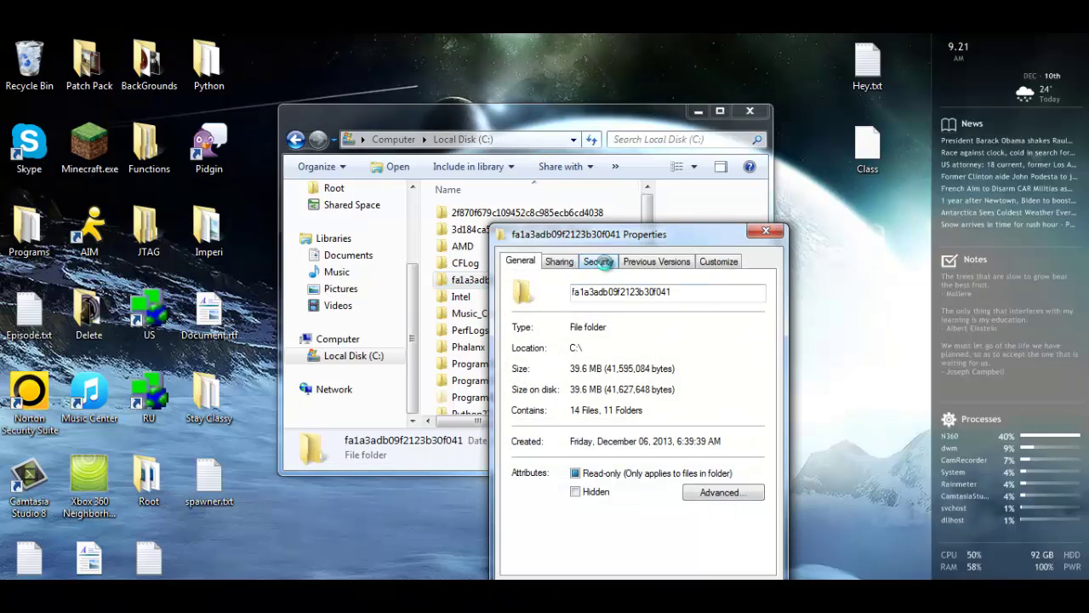
{"action": "left_click", "coordinate": [600, 262]}
{"action": "left_click_drag", "start_coordinate": [614, 240], "coordinate": [636, 177]}
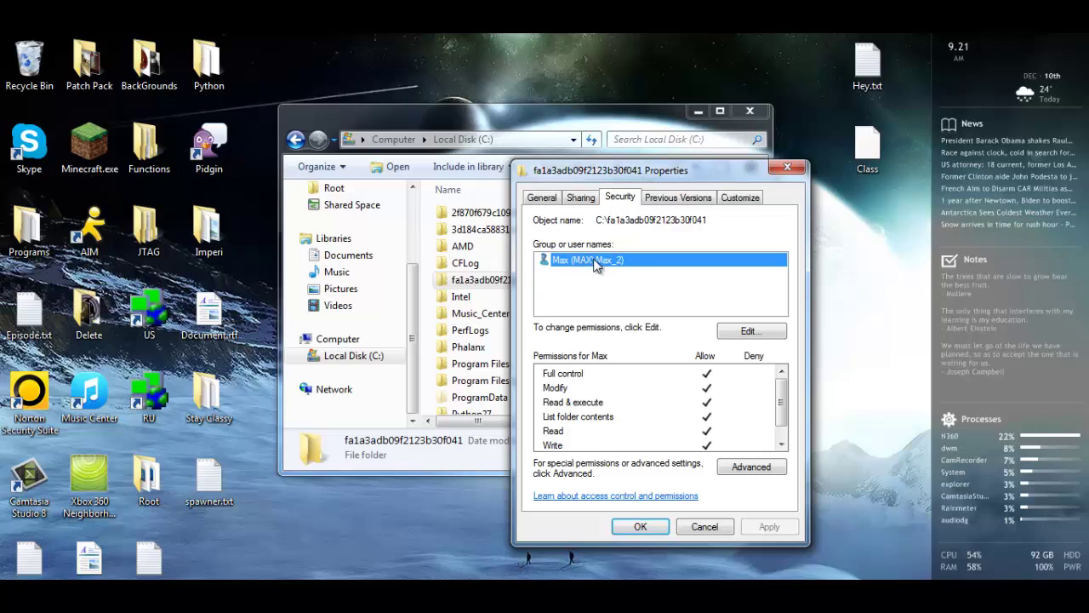
{"action": "left_click", "coordinate": [766, 470]}
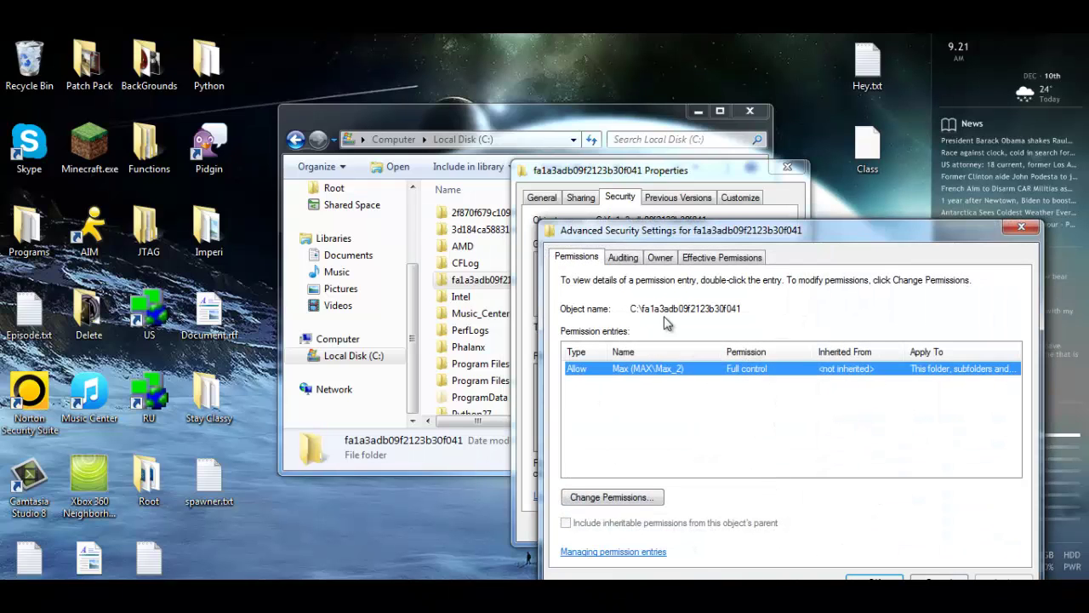
{"action": "left_click", "coordinate": [611, 498]}
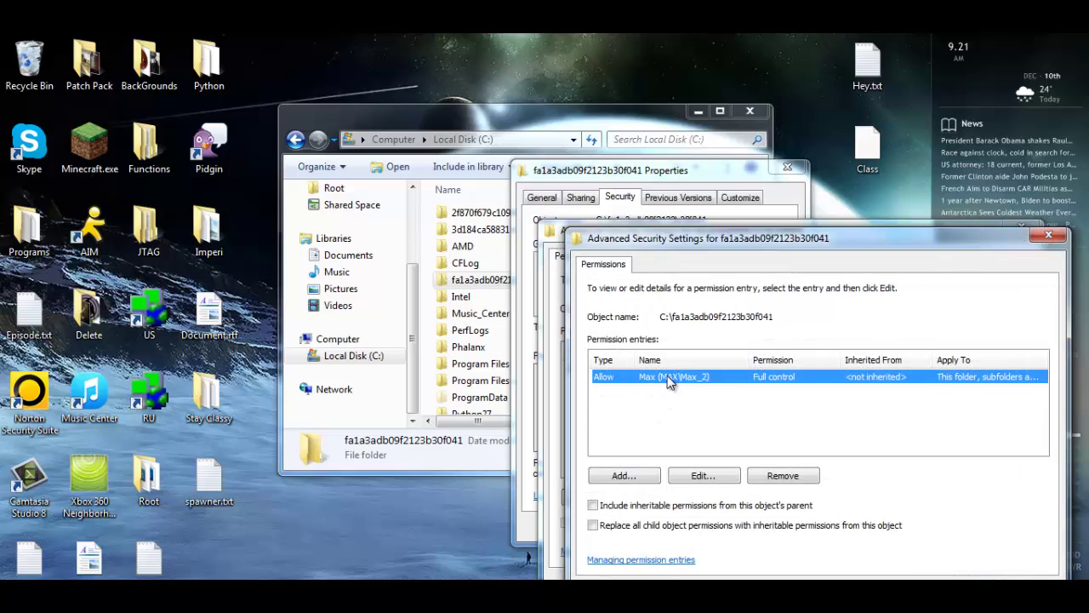
Include inheritable permissions from the folder's parent, replace all child object permissions with inheritable ones, and apply the changes.
{"action": "left_click", "coordinate": [593, 505]}
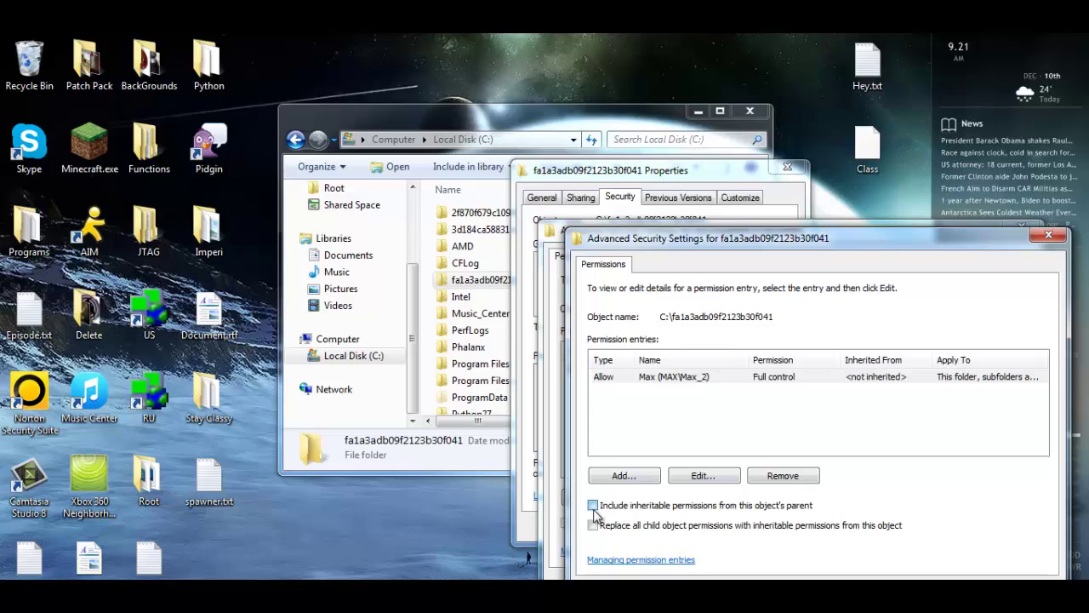
{"action": "left_click", "coordinate": [603, 522]}
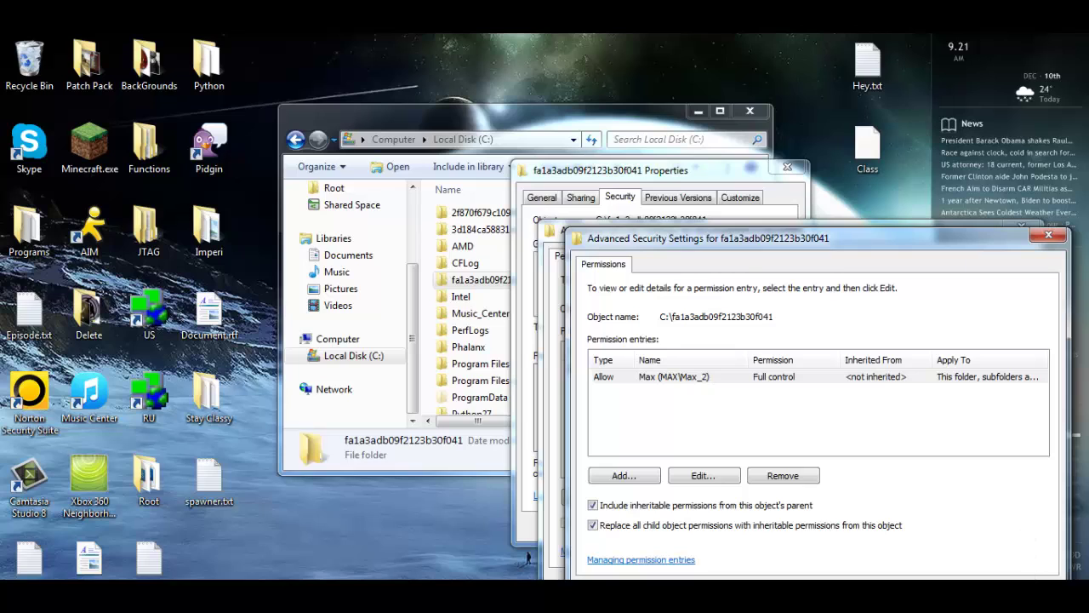
{"action": "key", "text": "Return"}
{"action": "left_click", "coordinate": [626, 401]}
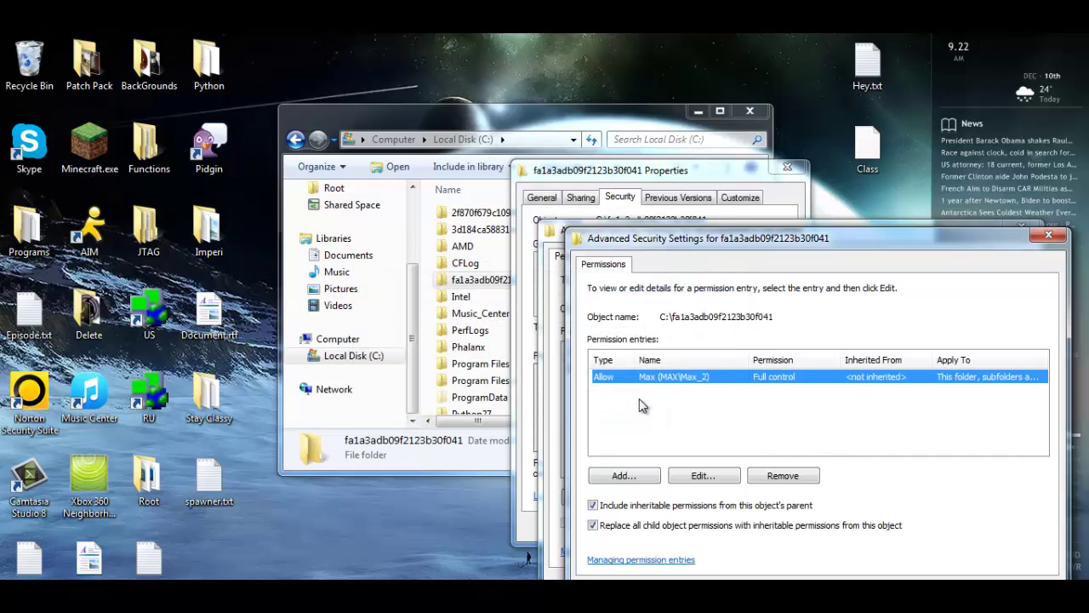
Examine the folder's inherited permission entries for Administrators, SYSTEM, Users and Authenticated Users.
{"action": "left_click", "coordinate": [723, 391]}
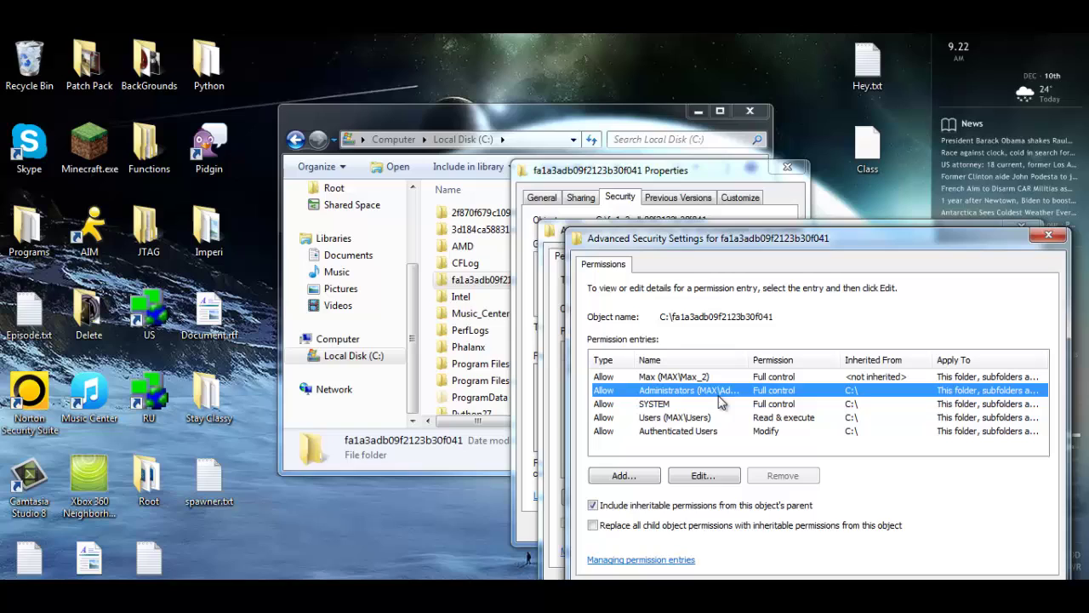
{"action": "left_click", "coordinate": [719, 404]}
{"action": "left_click", "coordinate": [715, 418]}
{"action": "left_click", "coordinate": [721, 431]}
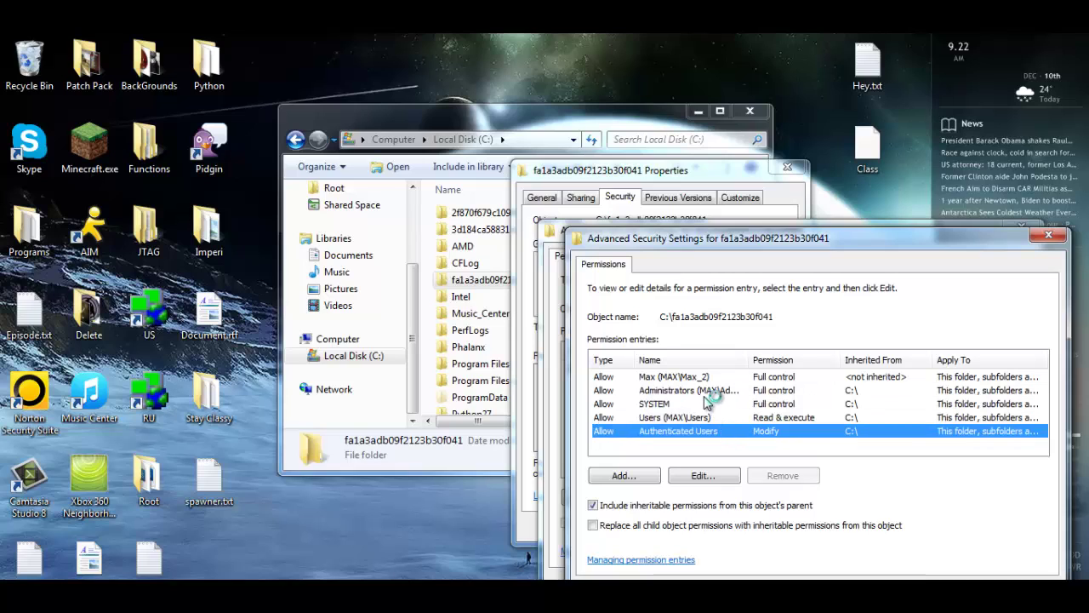
{"action": "left_click", "coordinate": [706, 393]}
{"action": "left_click", "coordinate": [711, 404]}
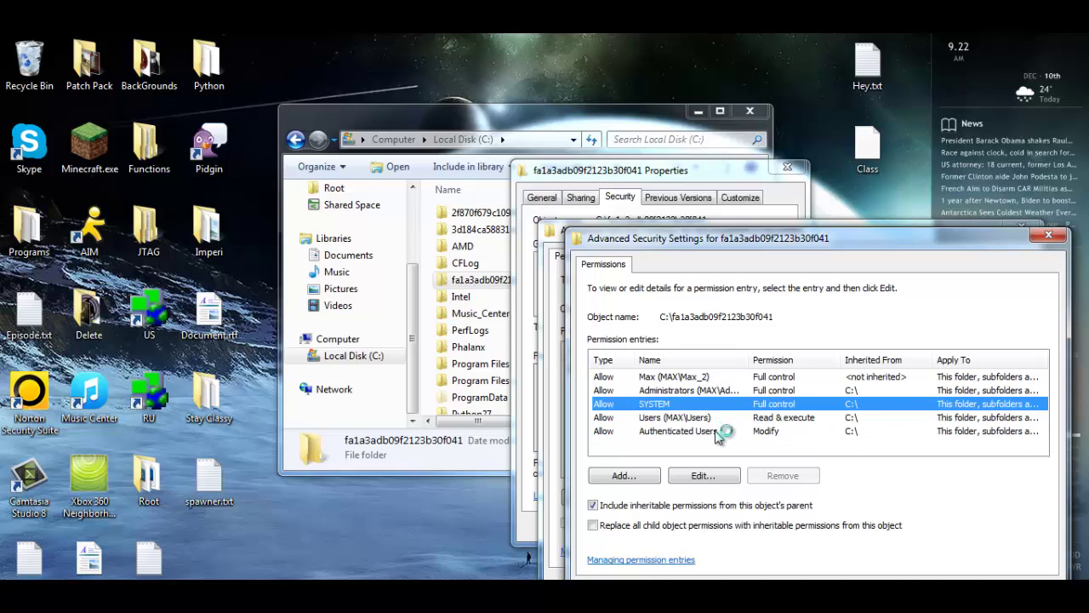
{"action": "left_click", "coordinate": [719, 431]}
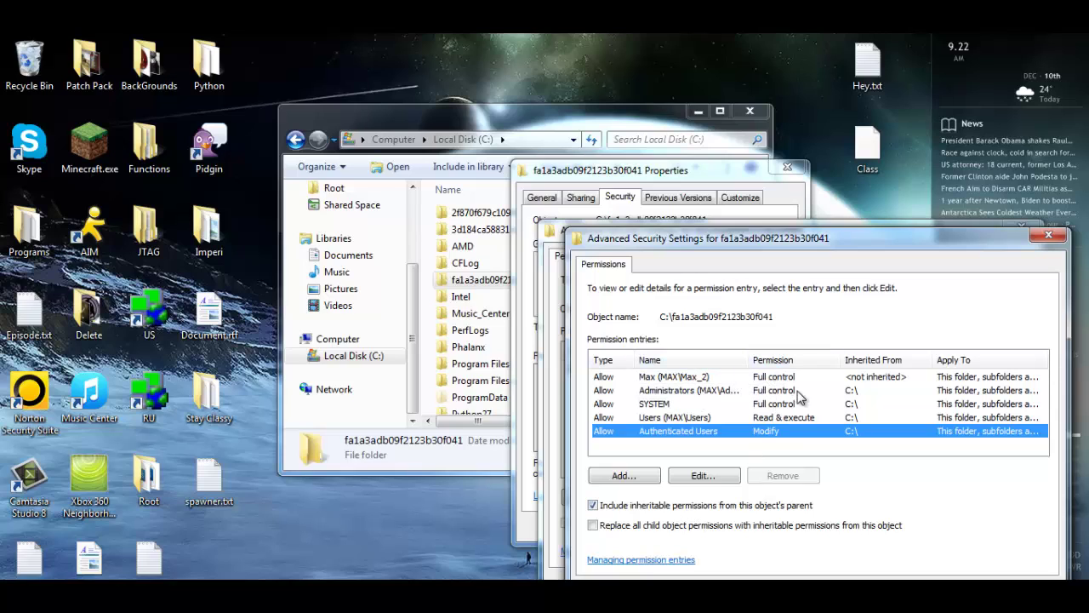
{"action": "left_click", "coordinate": [593, 505]}
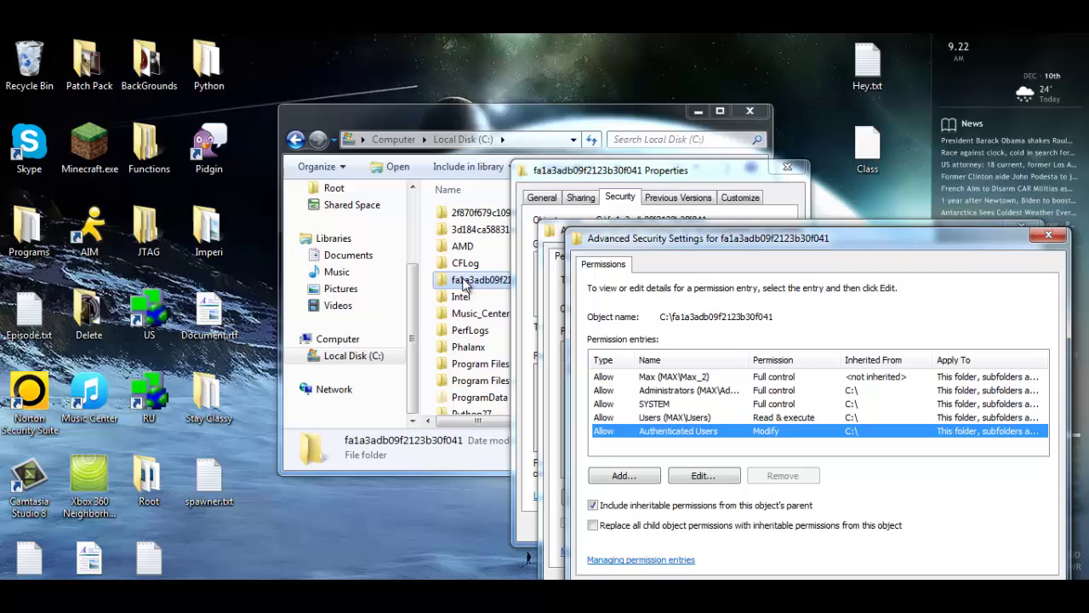
Confirm the new permissions and close the folder's advanced security settings and properties.
{"action": "left_click", "coordinate": [916, 577]}
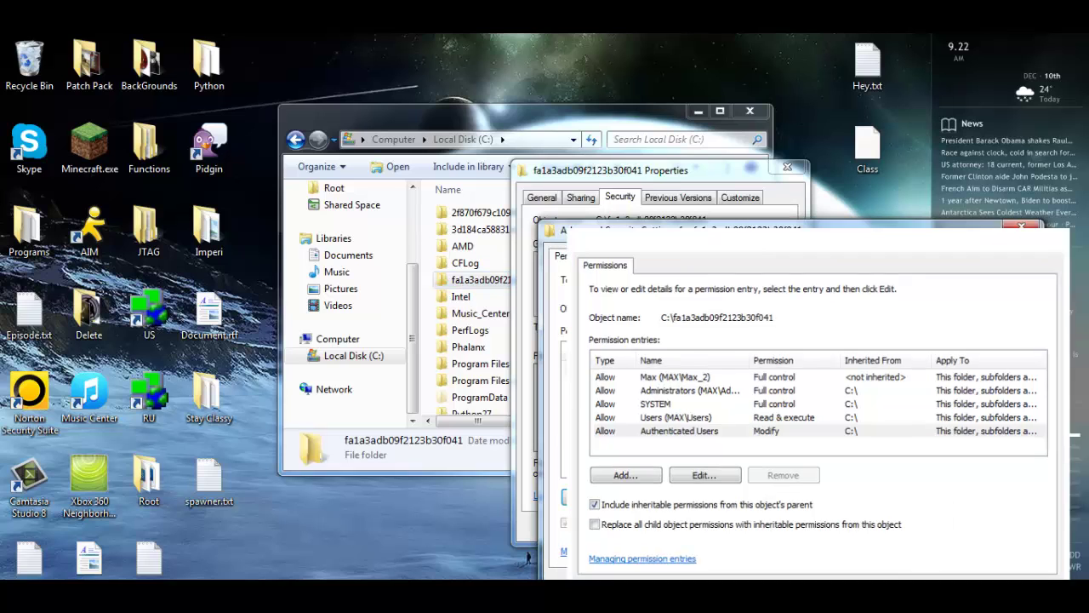
{"action": "left_click", "coordinate": [874, 579]}
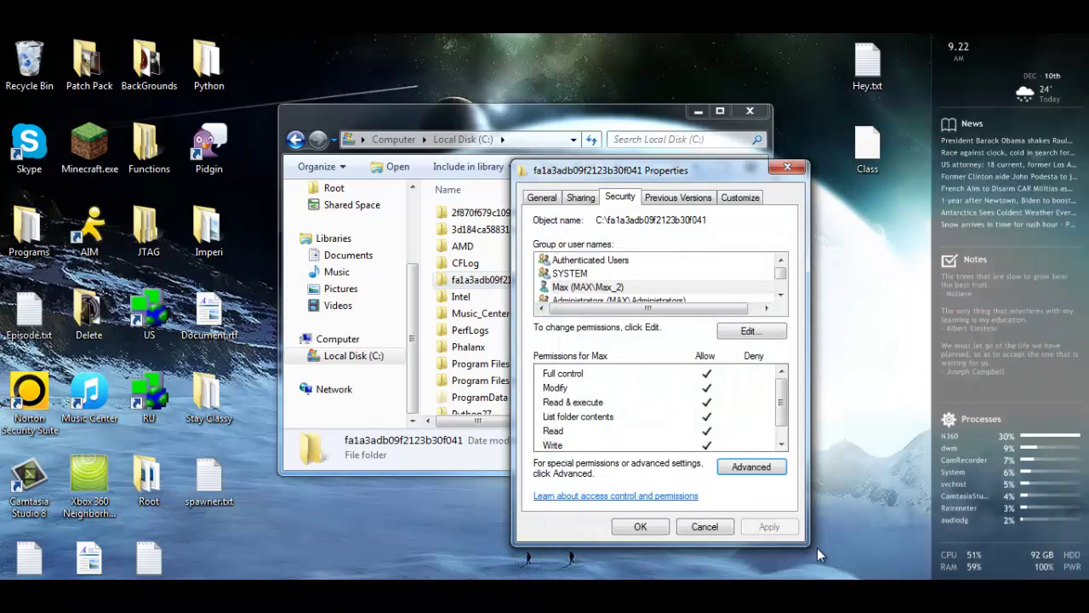
{"action": "left_click", "coordinate": [640, 526]}
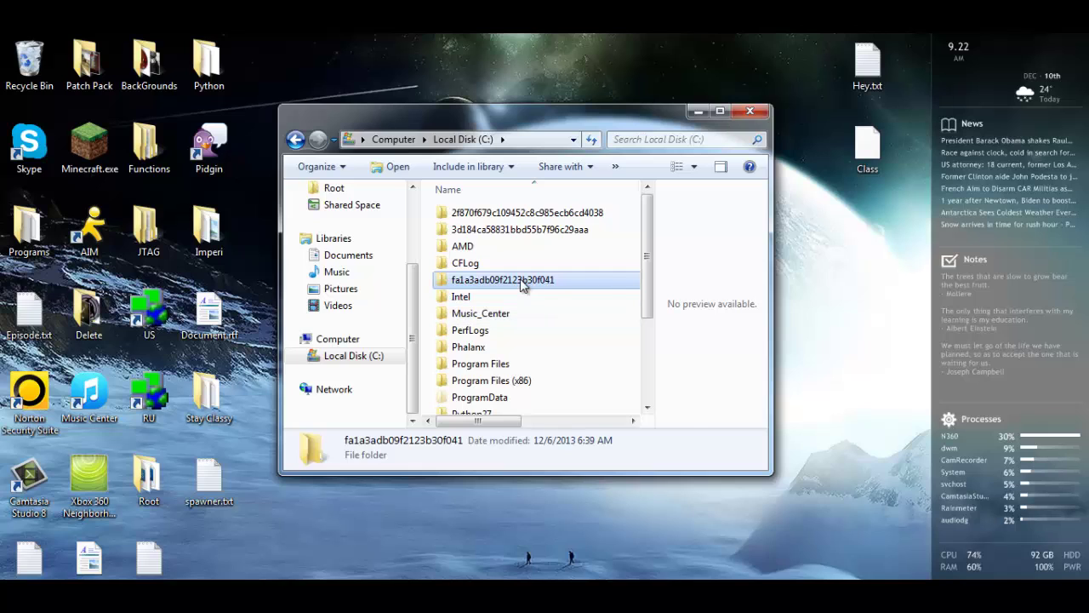
Delete the folder fa1a3adb09f2123b30f041 and confirm moving it to the Recycle Bin.
{"action": "right_click", "coordinate": [523, 286]}
{"action": "left_click", "coordinate": [586, 560]}
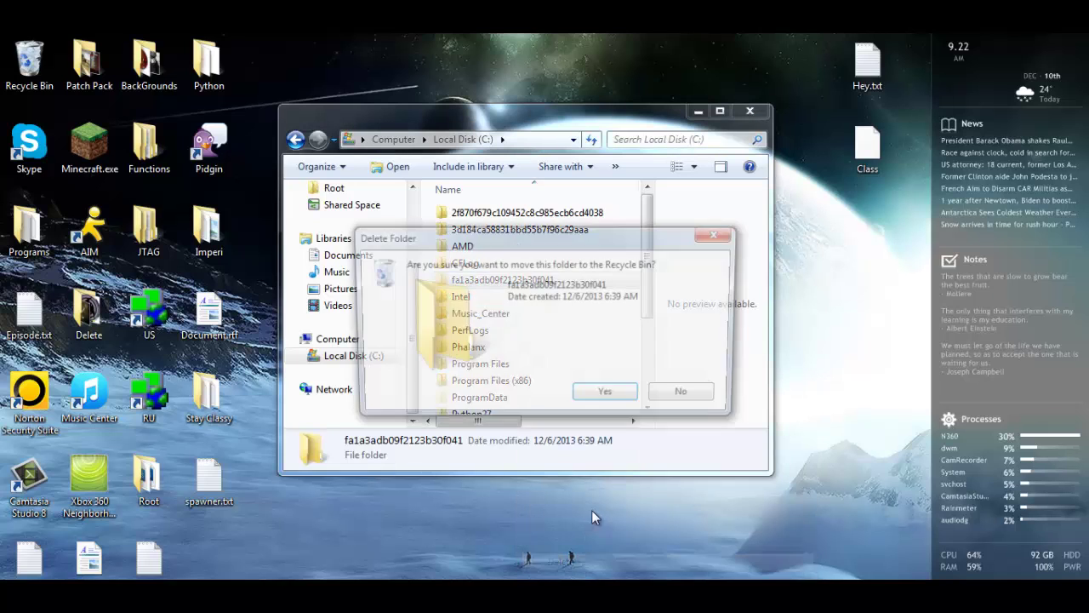
{"action": "left_click", "coordinate": [607, 397]}
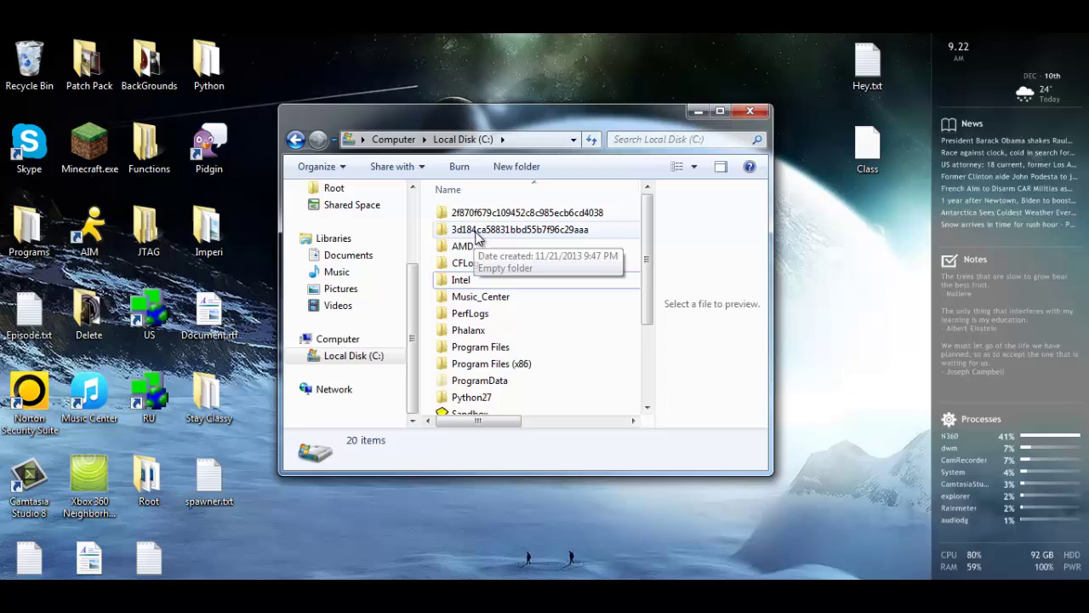
Look over the remaining folders on the C: drive, including 2f870f679c109452c8c985ecb6cd4038 and 3d184ca58831bbd55b7f96c29aaa.
{"action": "left_click", "coordinate": [502, 215]}
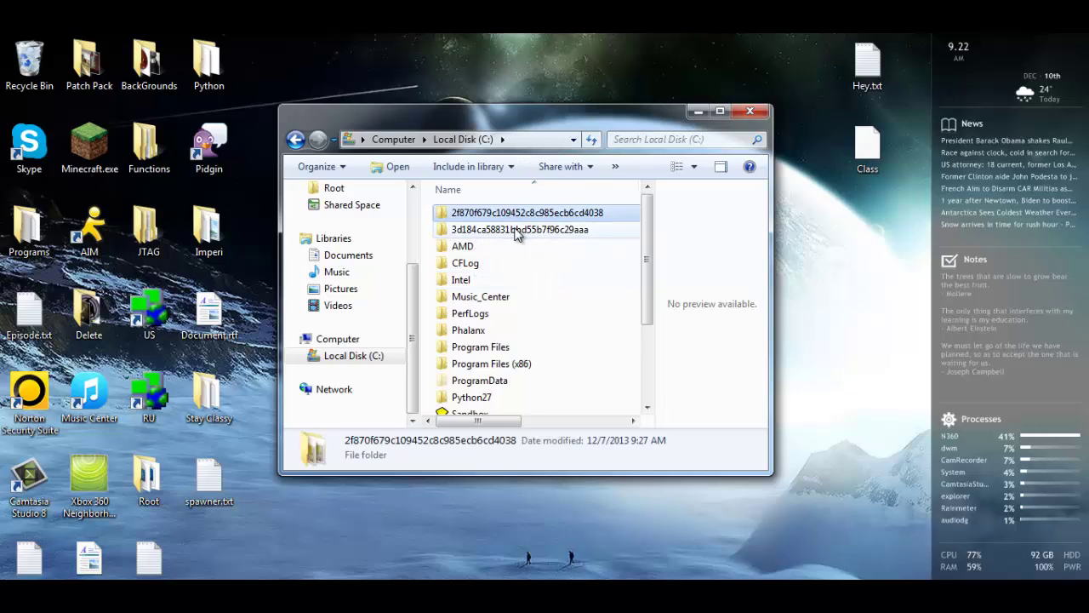
{"action": "left_click", "coordinate": [516, 231]}
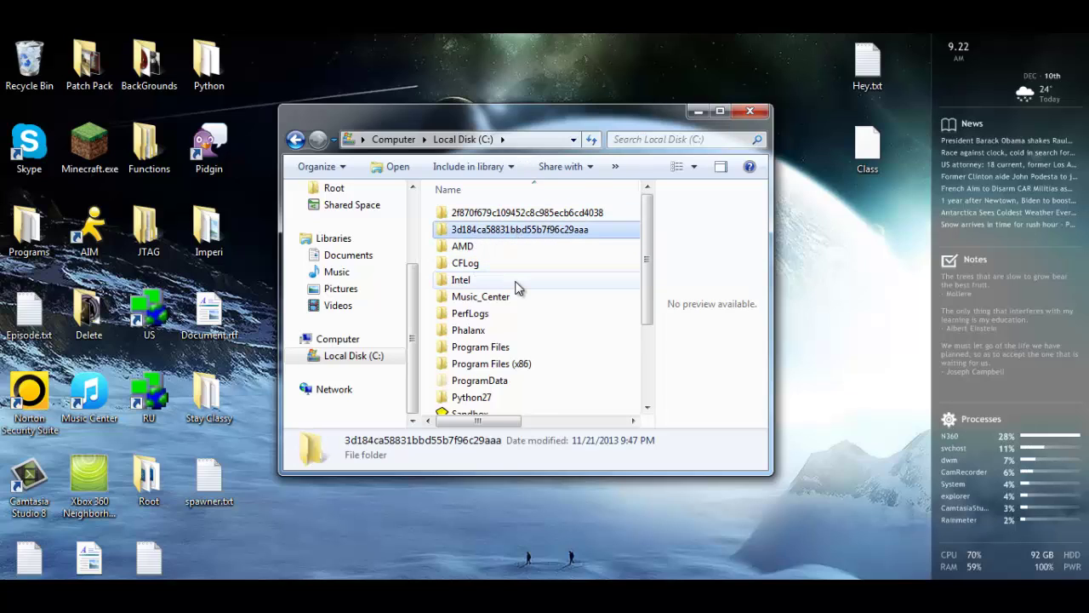
{"action": "scroll", "coordinate": [516, 287], "scroll_direction": "down", "scroll_amount": 1}
{"action": "scroll", "coordinate": [517, 288], "scroll_direction": "up", "scroll_amount": 1}
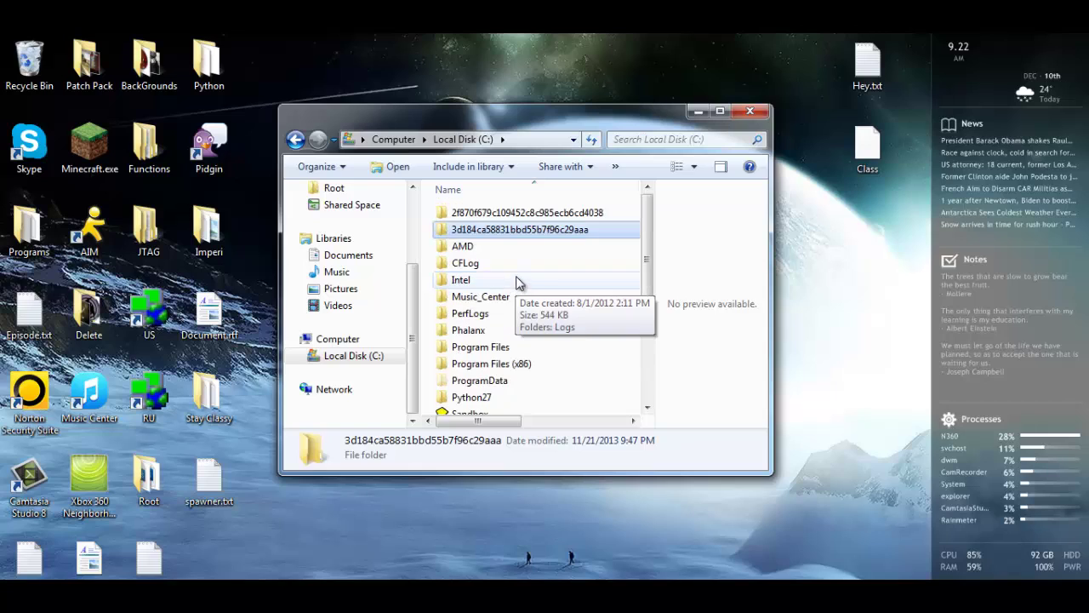
{"action": "left_click", "coordinate": [509, 214]}
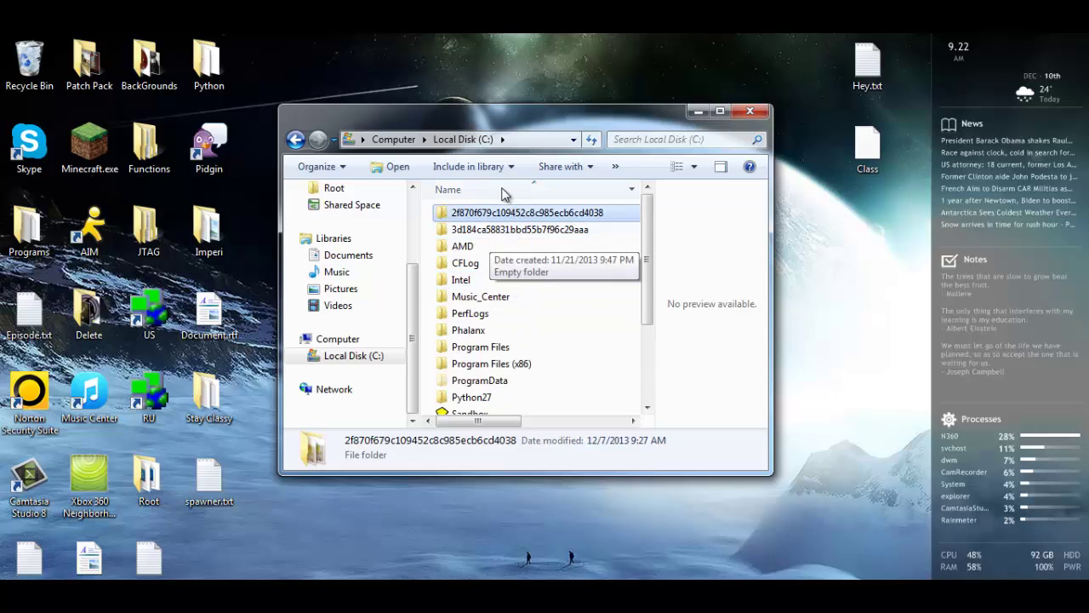
{"action": "right_click", "coordinate": [541, 214]}
{"action": "left_click", "coordinate": [515, 231]}
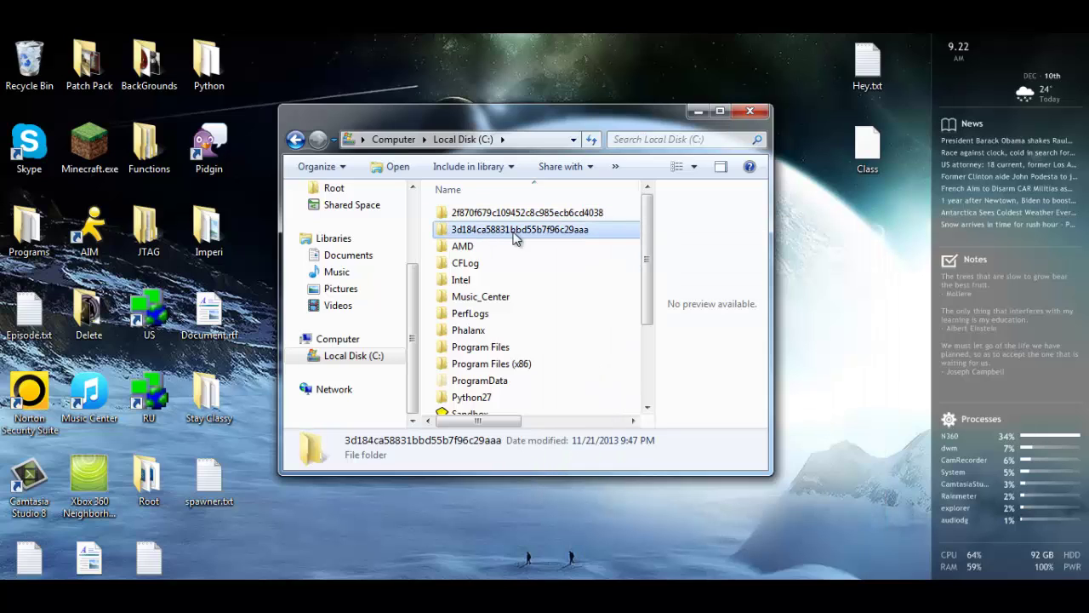
{"action": "mouse_move", "coordinate": [540, 287]}
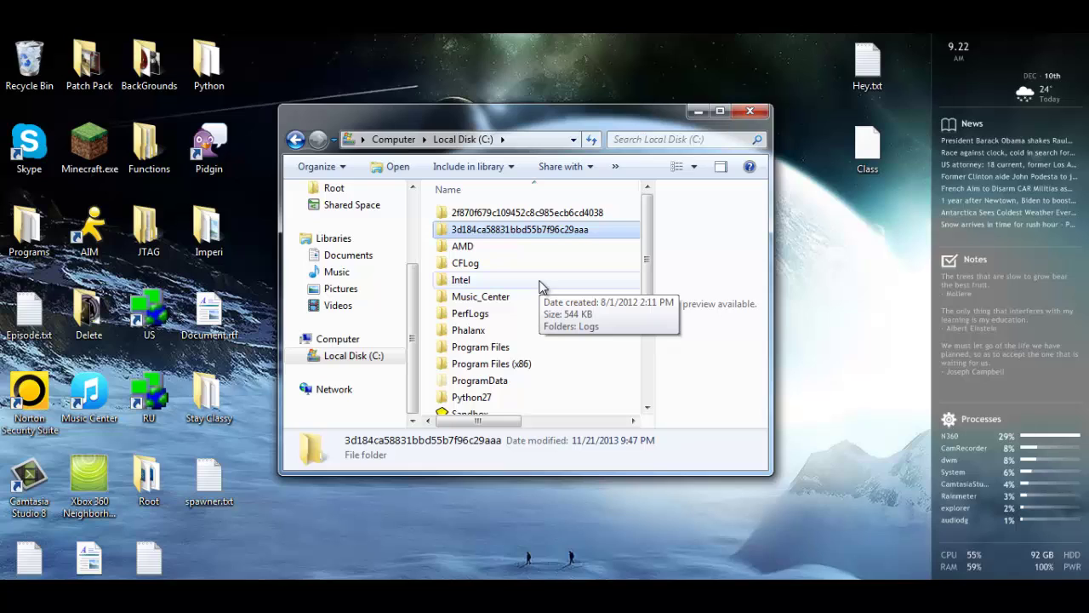
{"action": "scroll", "coordinate": [545, 298], "scroll_direction": "down", "scroll_amount": 3}
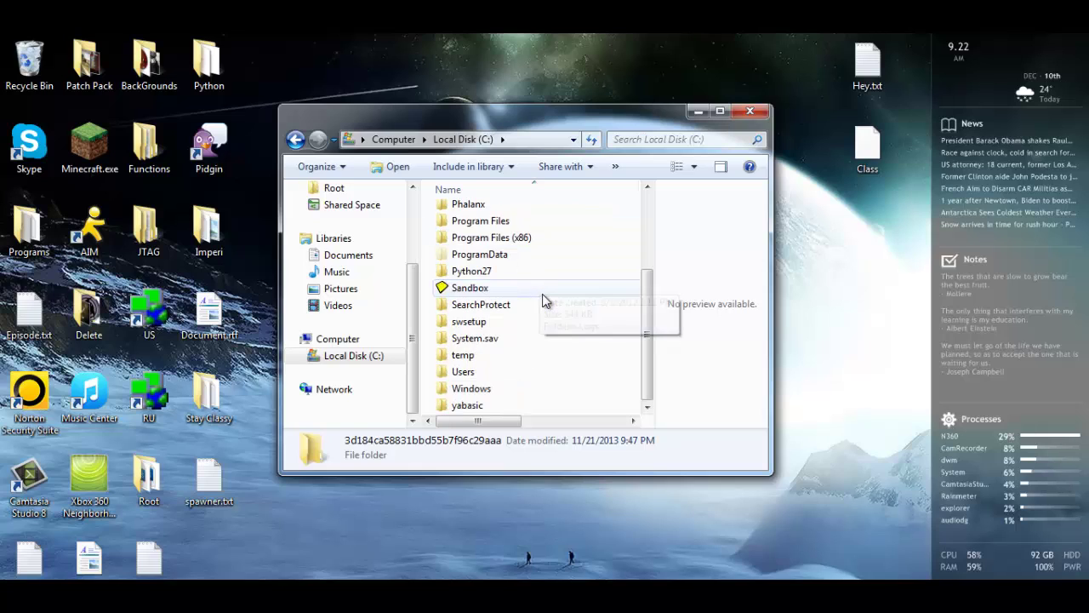
{"action": "scroll", "coordinate": [549, 305], "scroll_direction": "up", "scroll_amount": 3}
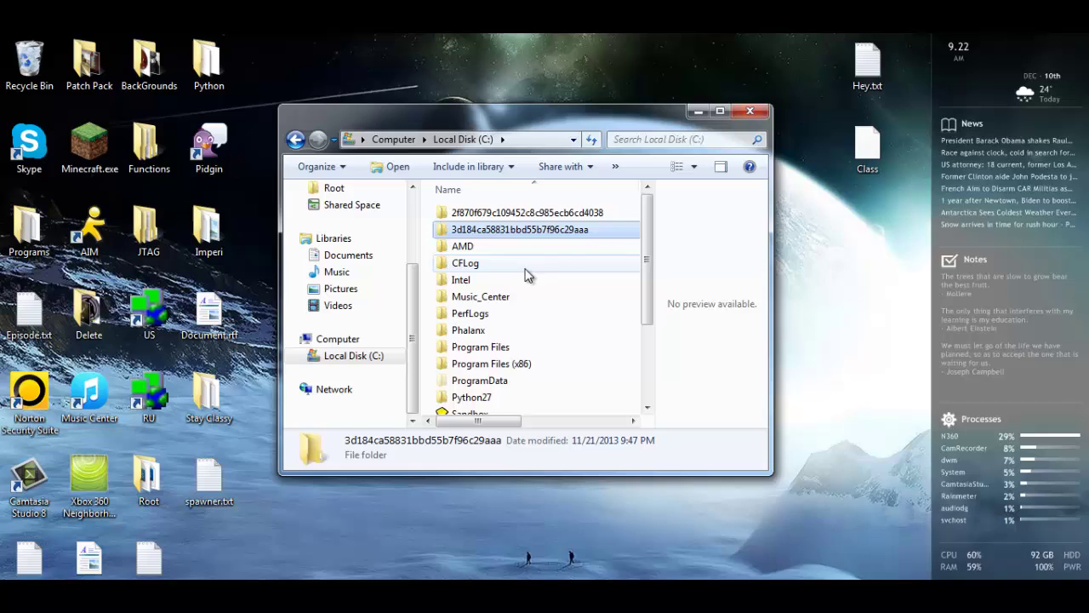